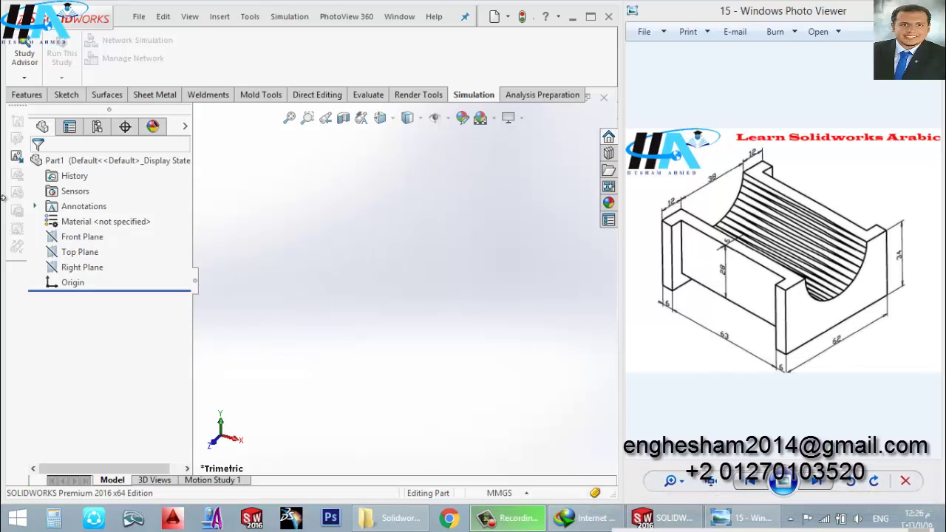
Switch the CommandManager to the Sketch tab to show the sketching tools.
left_click(67, 96)
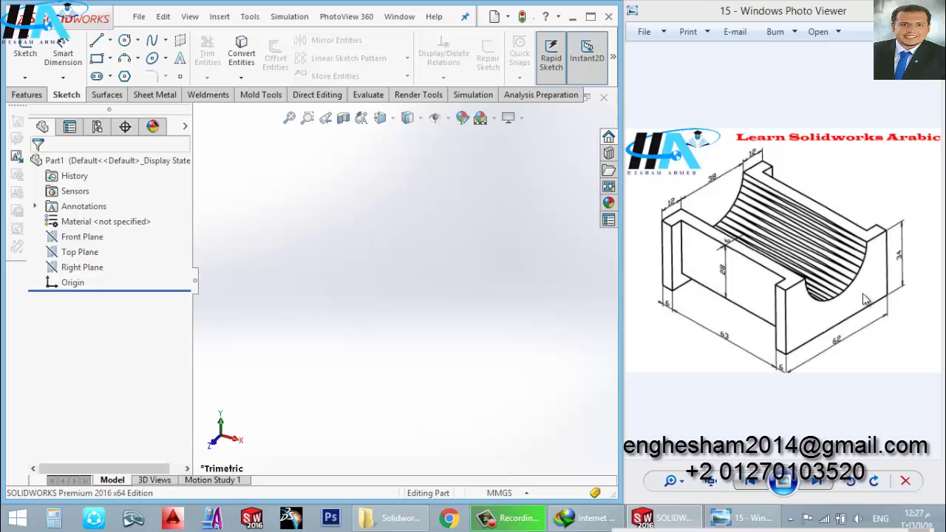
Start a sketch on the Front Plane and draw a circle centred on the origin.
left_click(76, 236)
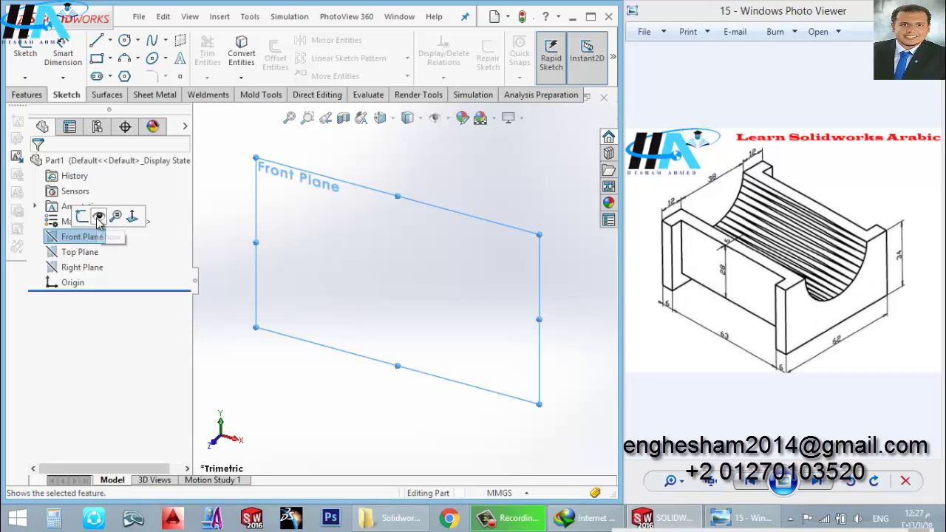
left_click(81, 216)
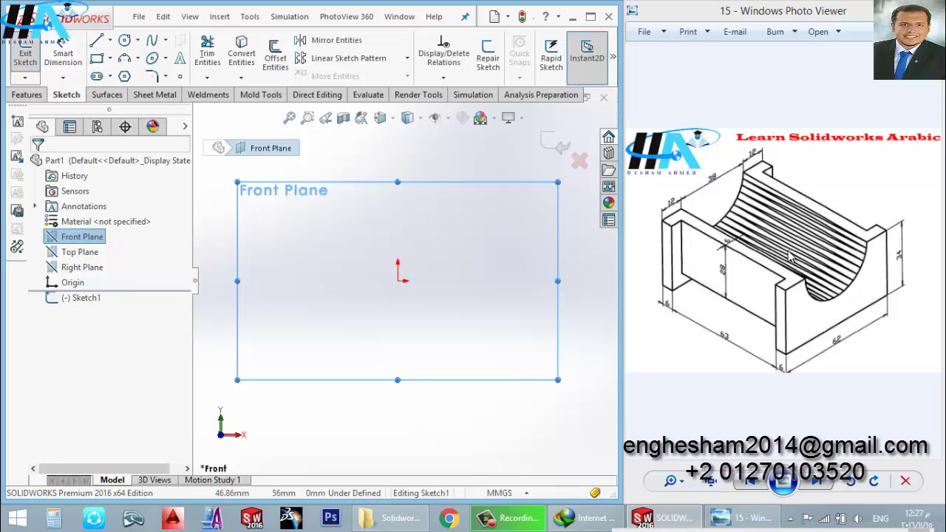
left_click(99, 45)
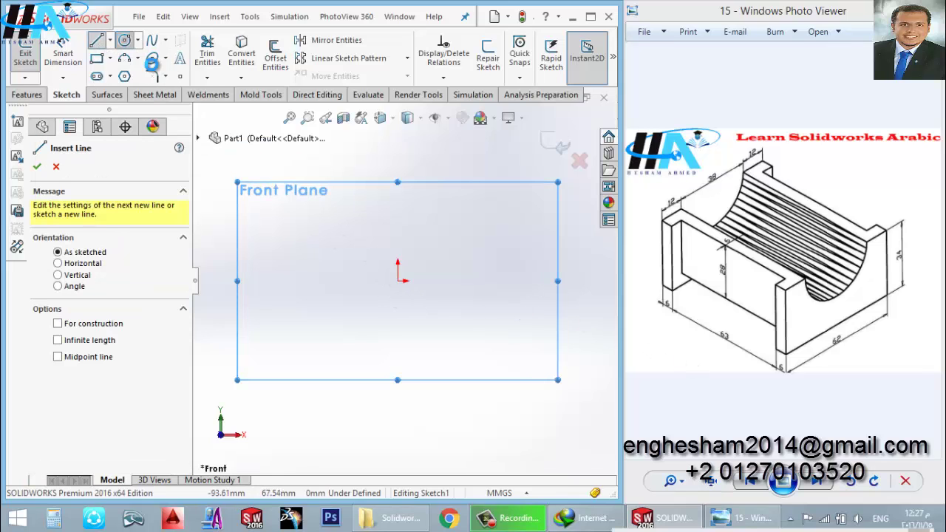
left_click(124, 40)
left_click(399, 281)
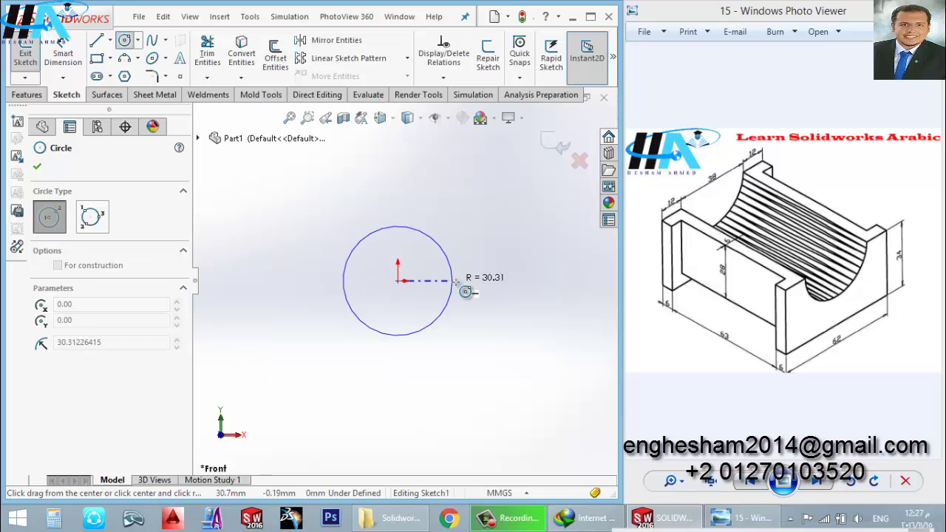
left_click(463, 281)
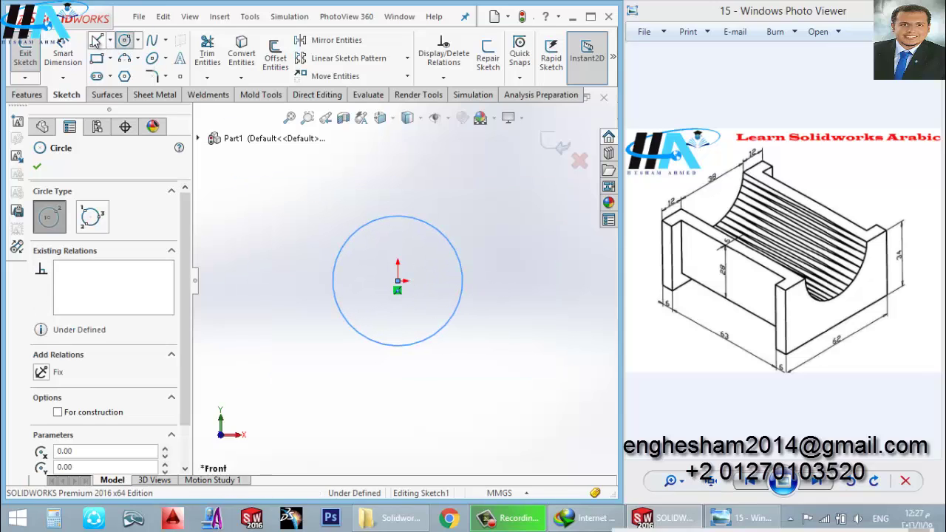
Draw the rectangular outline meeting the circle and trim away the circle's upper half.
key("l")
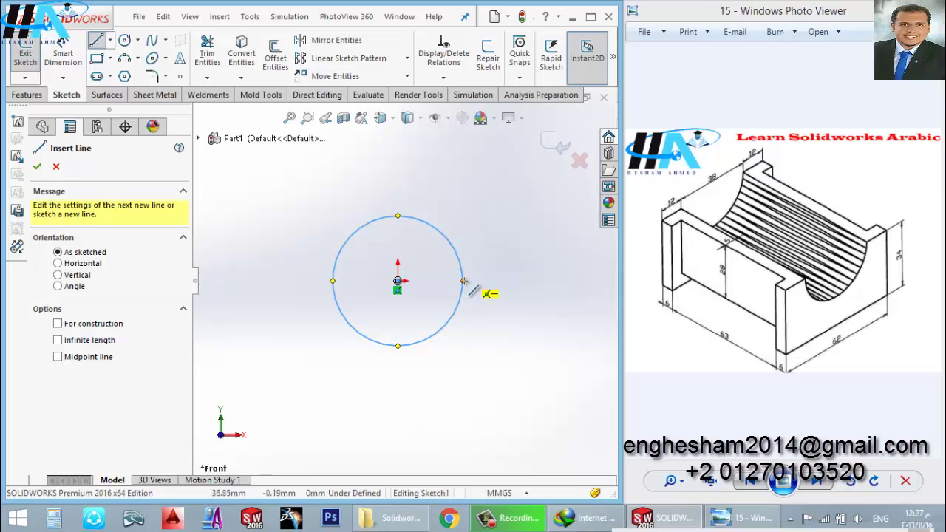
left_click(465, 281)
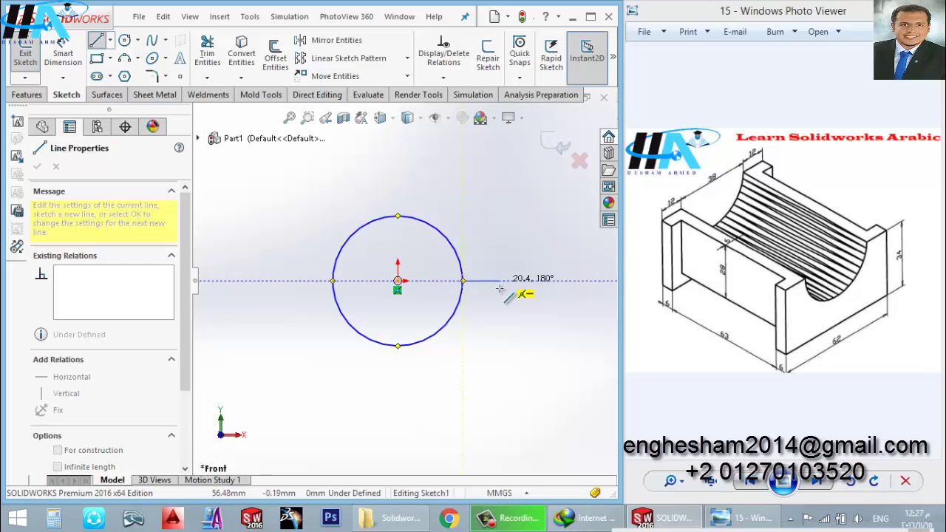
left_click(499, 282)
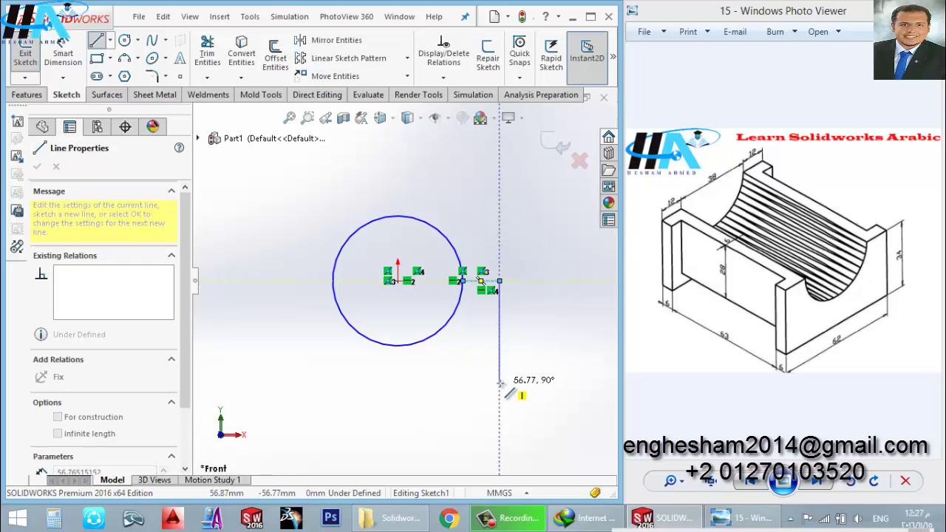
left_click(500, 383)
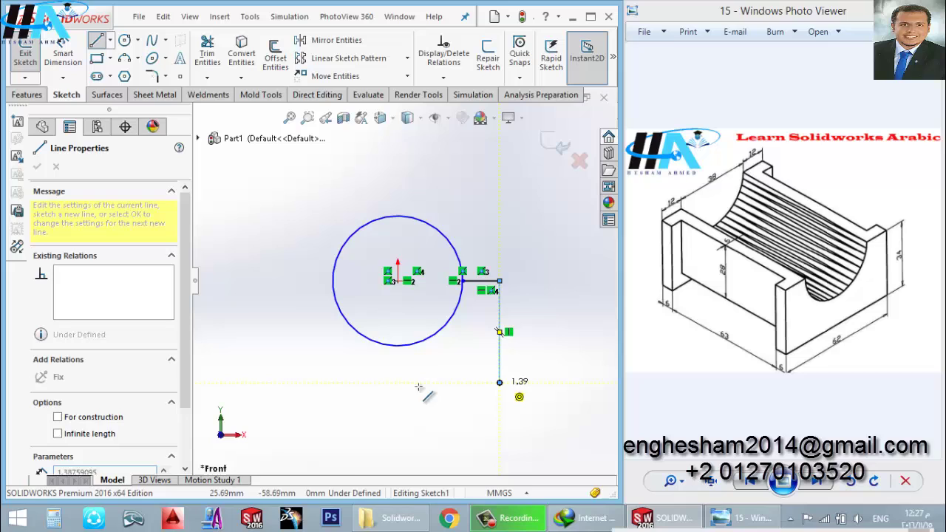
left_click(250, 383)
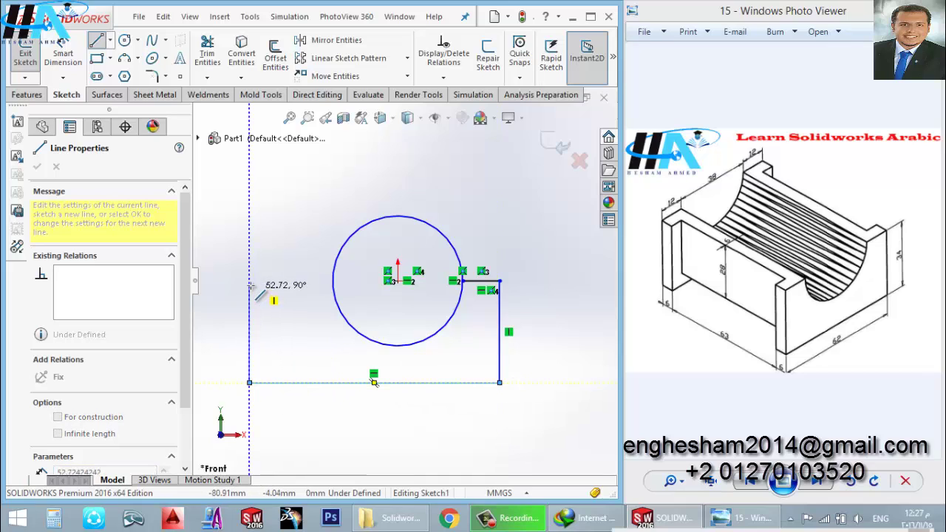
left_click(249, 281)
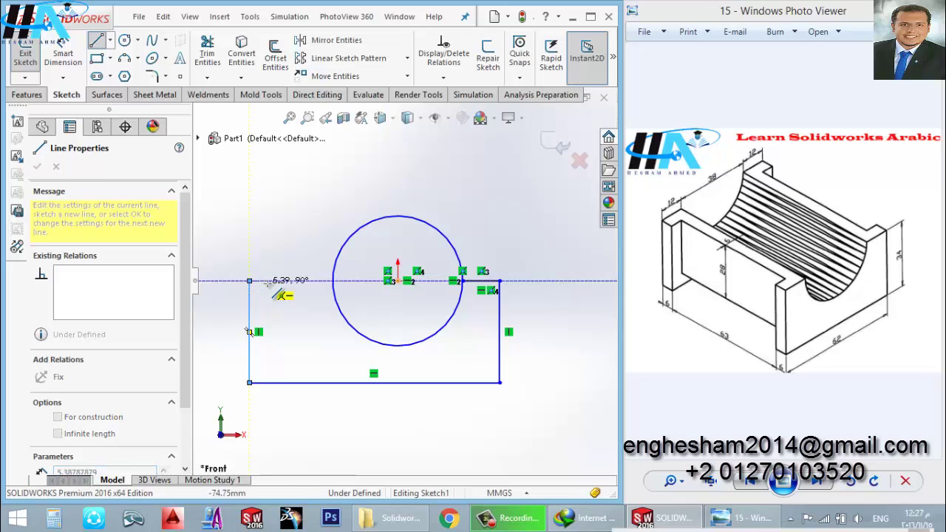
left_click(333, 281)
left_click(207, 53)
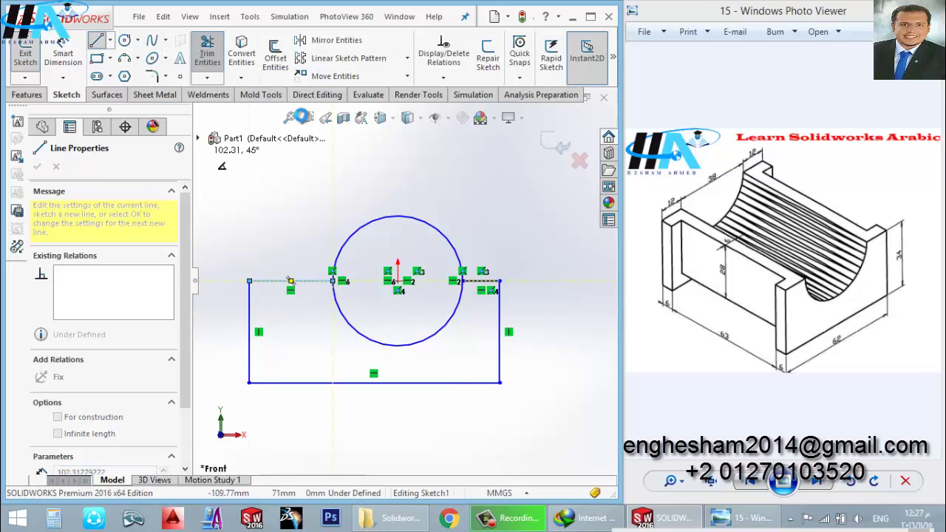
left_click_drag(429, 268, 414, 273)
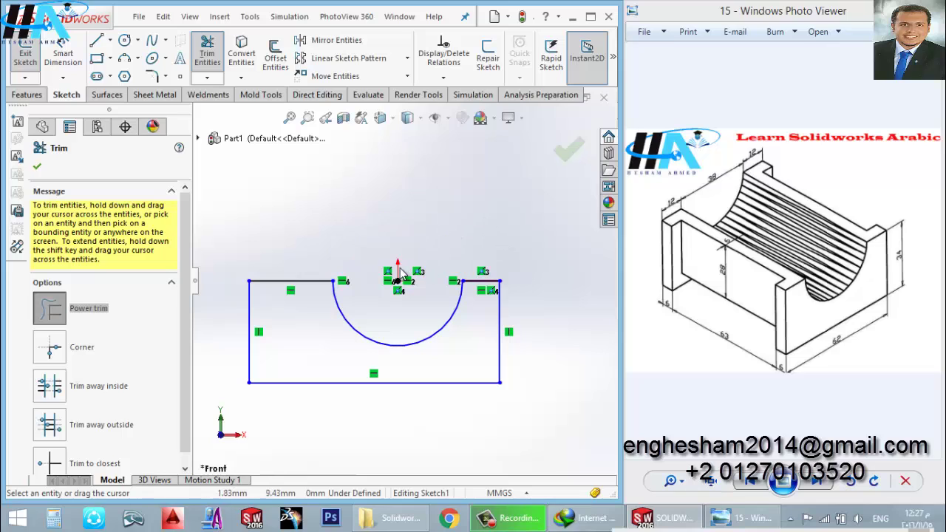
Dimension the arc radius, changing it from 38 to 76 and finally to 38/2 = 19 mm.
left_click(63, 56)
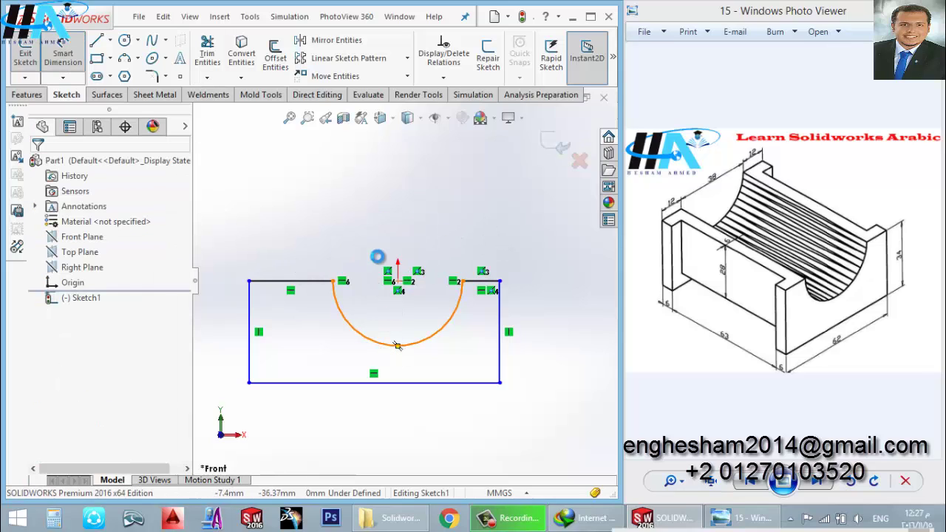
left_click(370, 215)
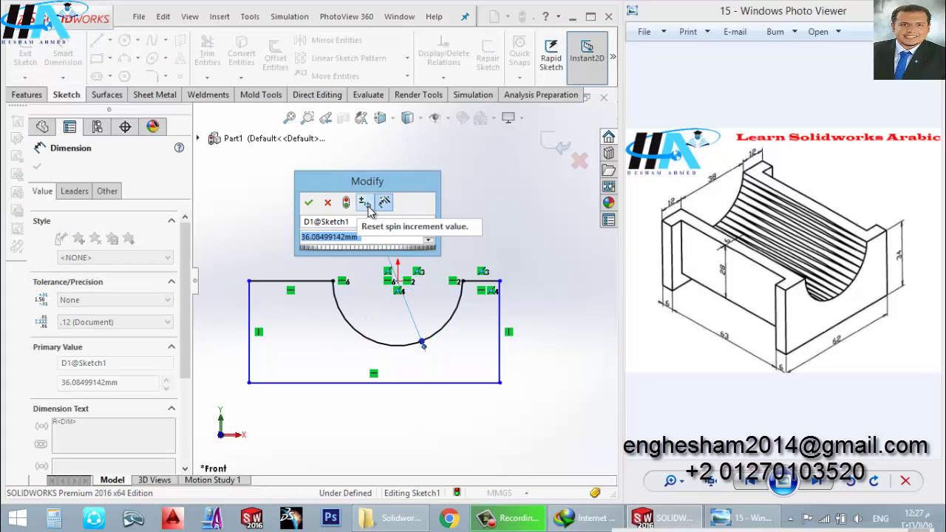
type("3")
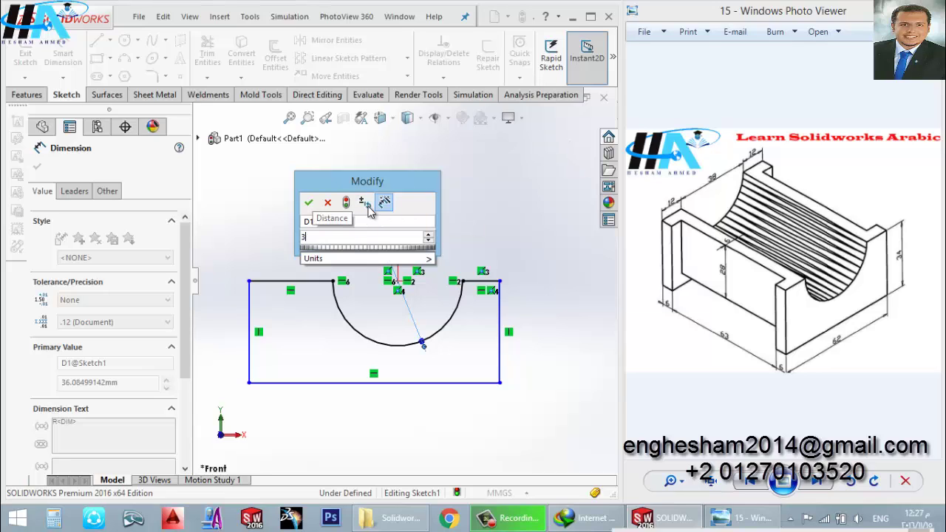
type("8")
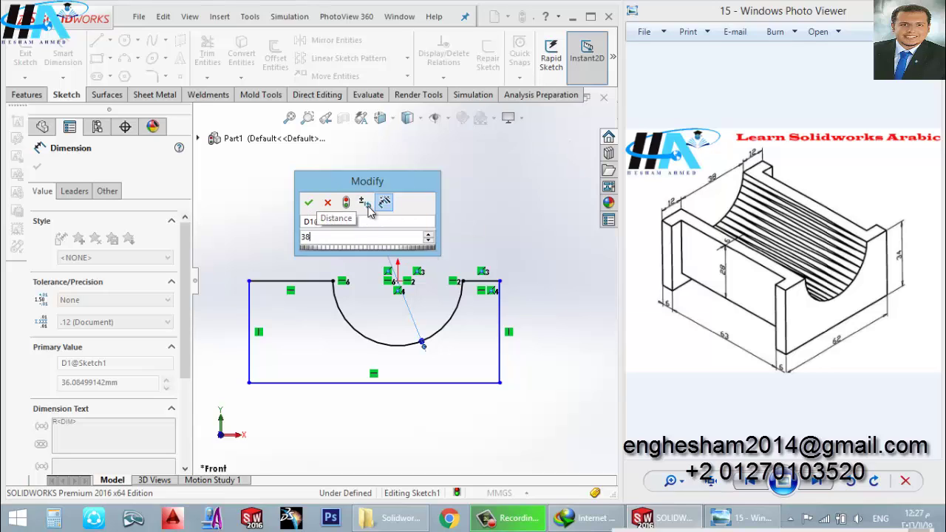
key("Return")
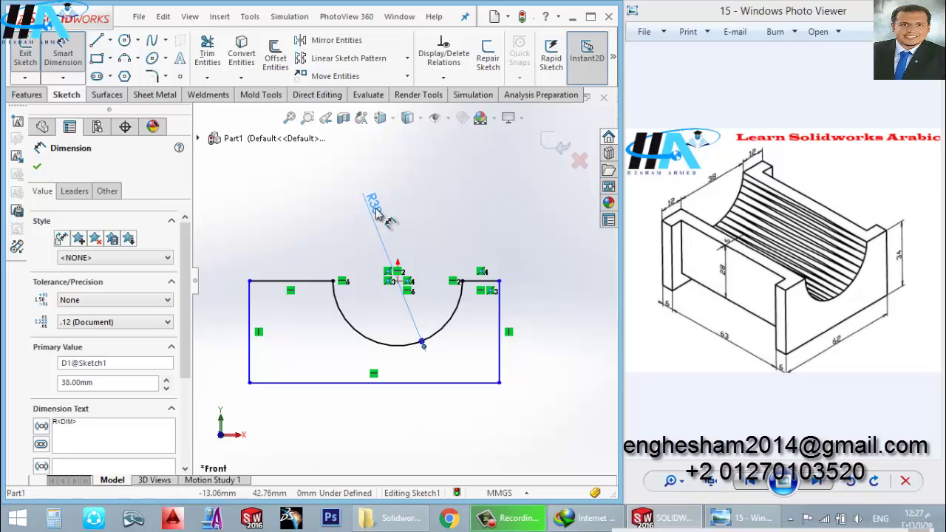
double_click(375, 209)
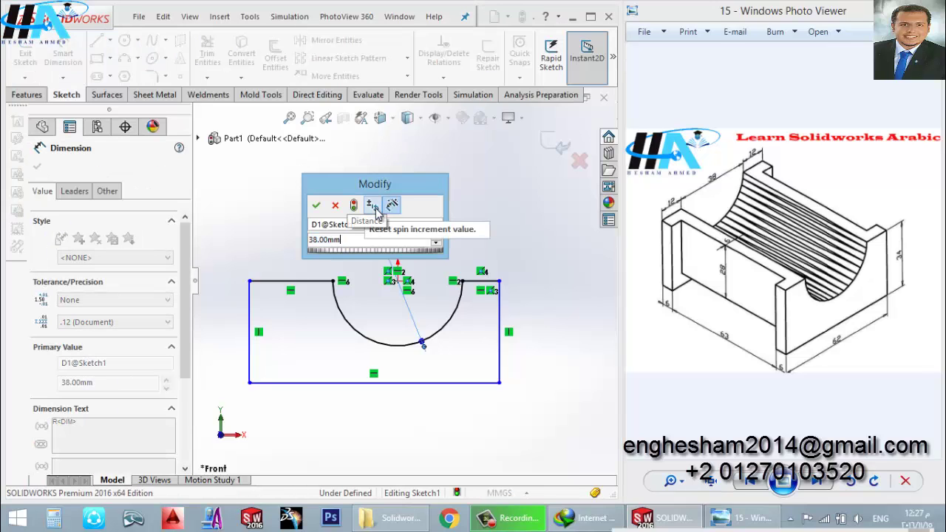
type("2")
key("Return")
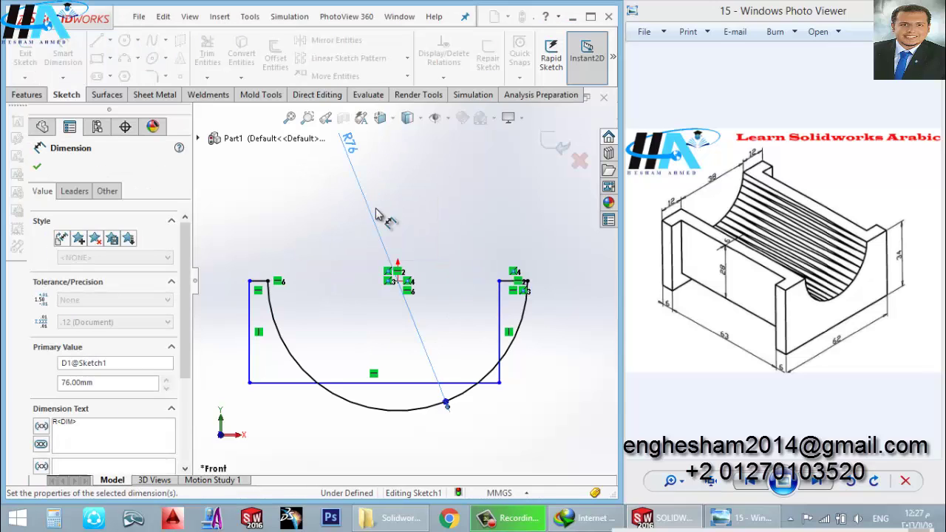
double_click(351, 151)
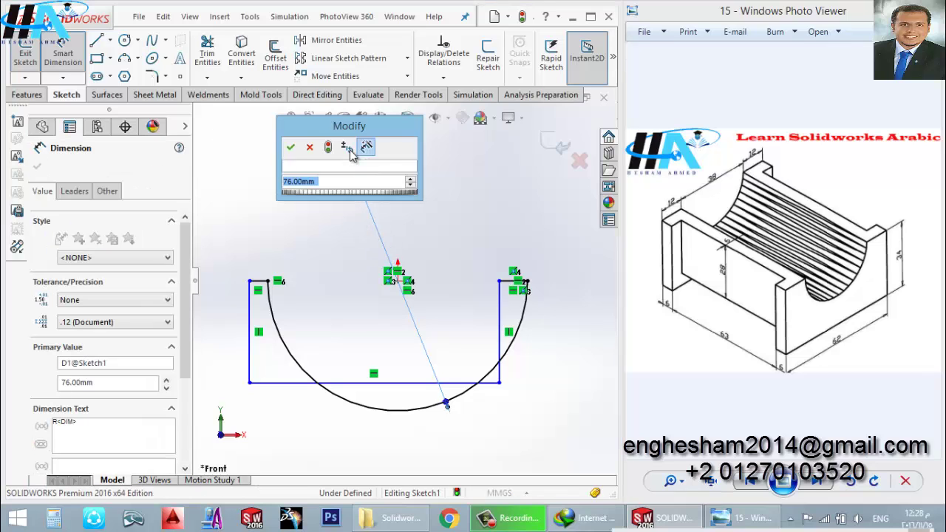
type("38/")
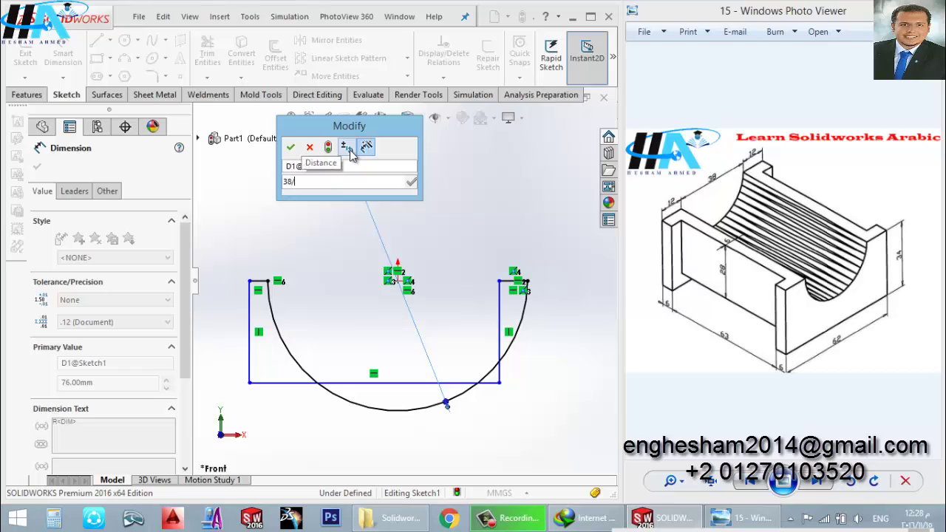
type("2")
key("Return")
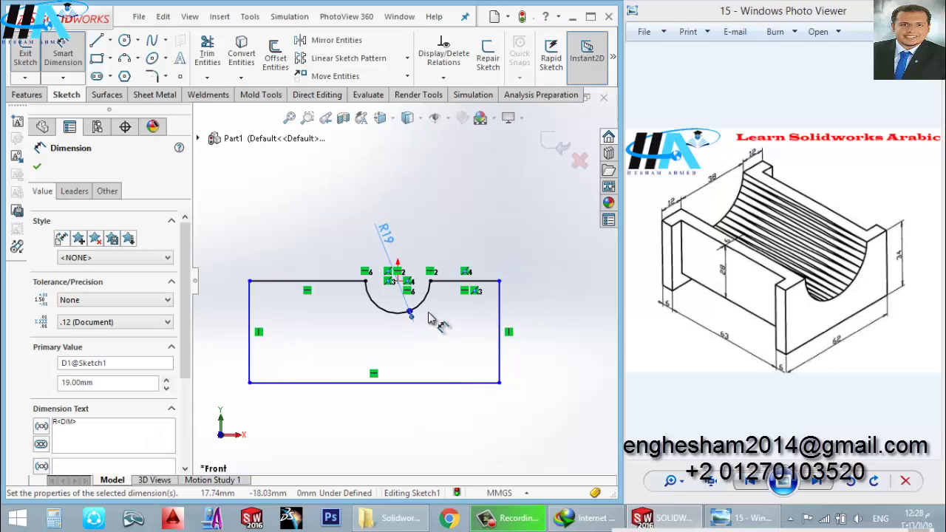
Dimension both top ledges to 12 mm and the left edge to a 34 mm block height.
left_click(485, 281)
left_click(484, 250)
type("12")
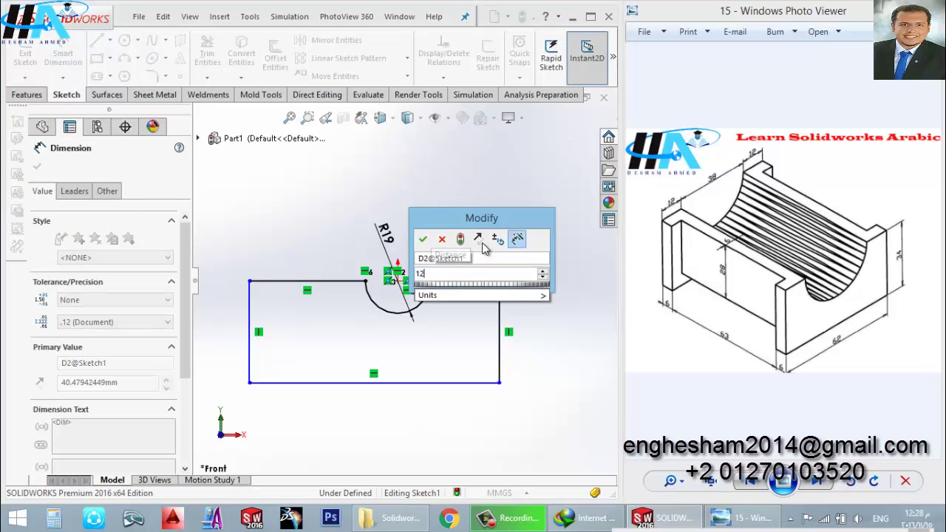
key("Return")
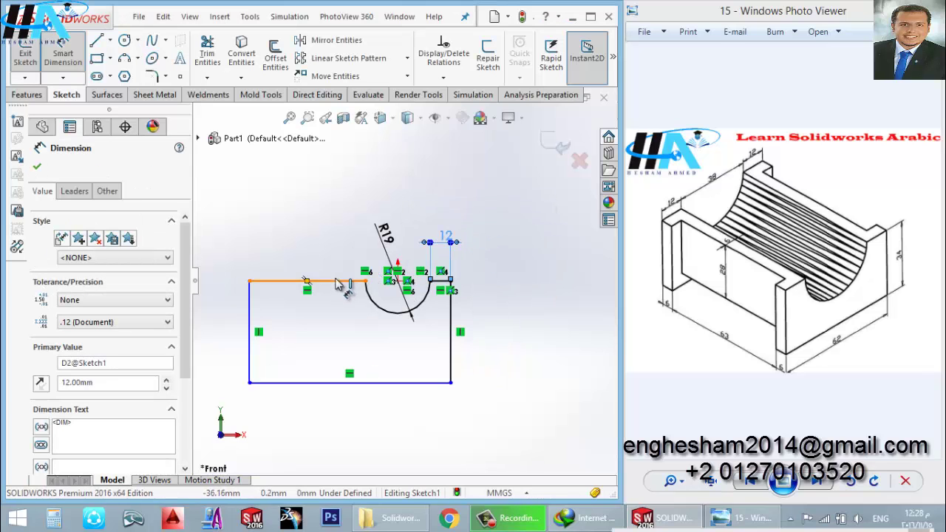
left_click(344, 281)
left_click(320, 253)
type("12")
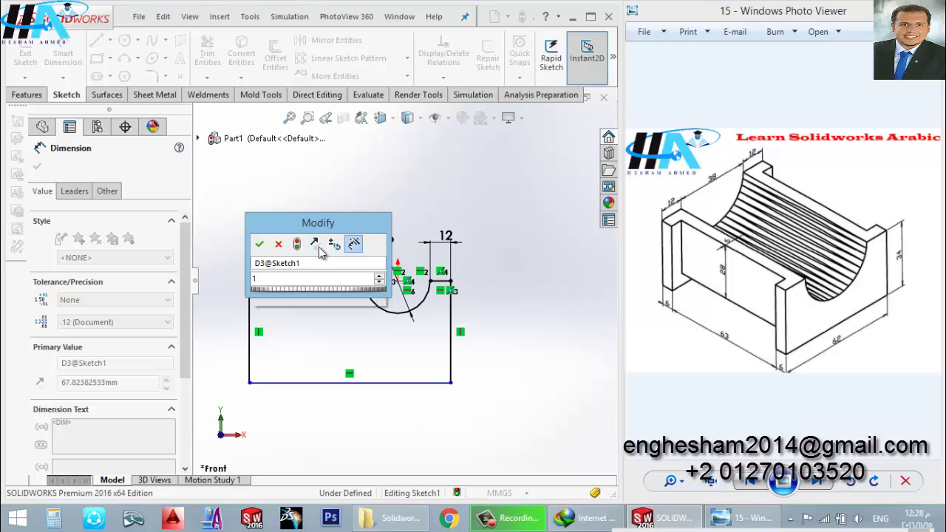
key("Return")
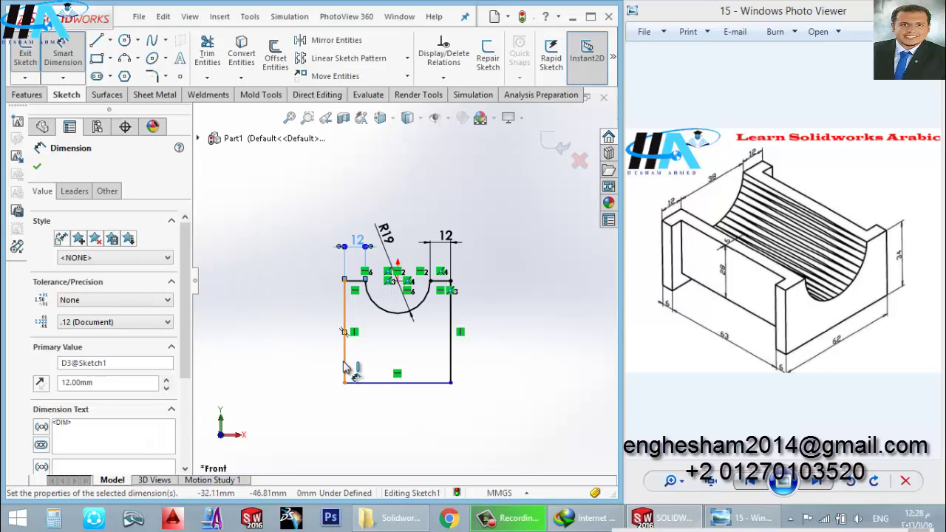
left_click(344, 367)
left_click(270, 319)
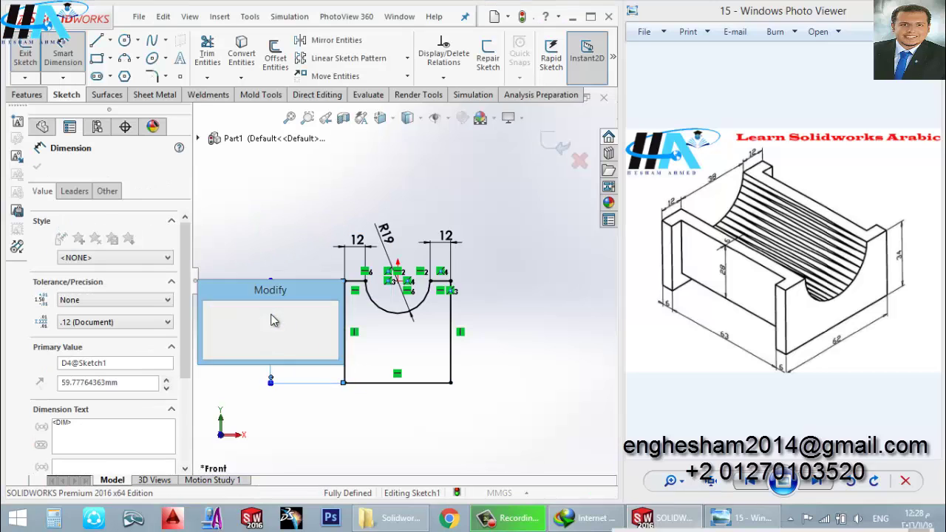
type("34")
key("Return")
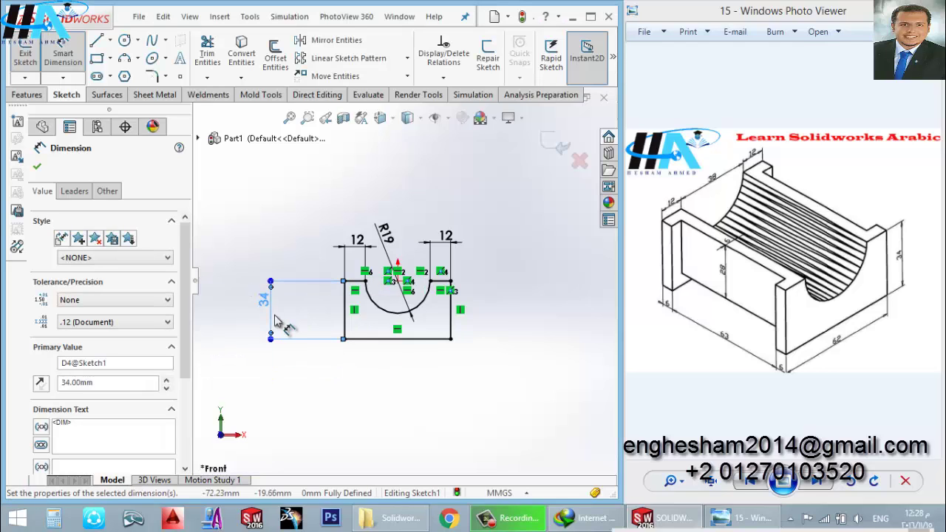
Extrude the trough profile 6 mm (Blind) into a solid plate, Boss-Extrude1.
left_click(26, 57)
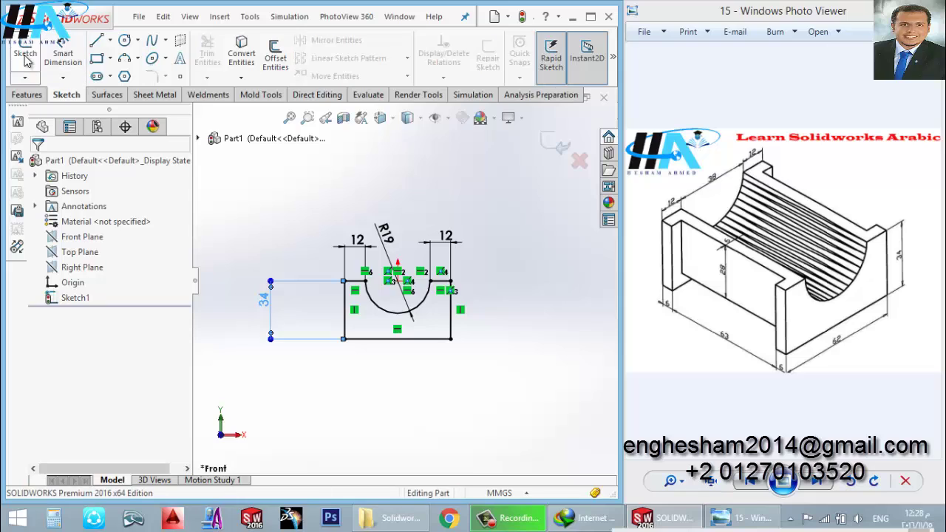
left_click(29, 96)
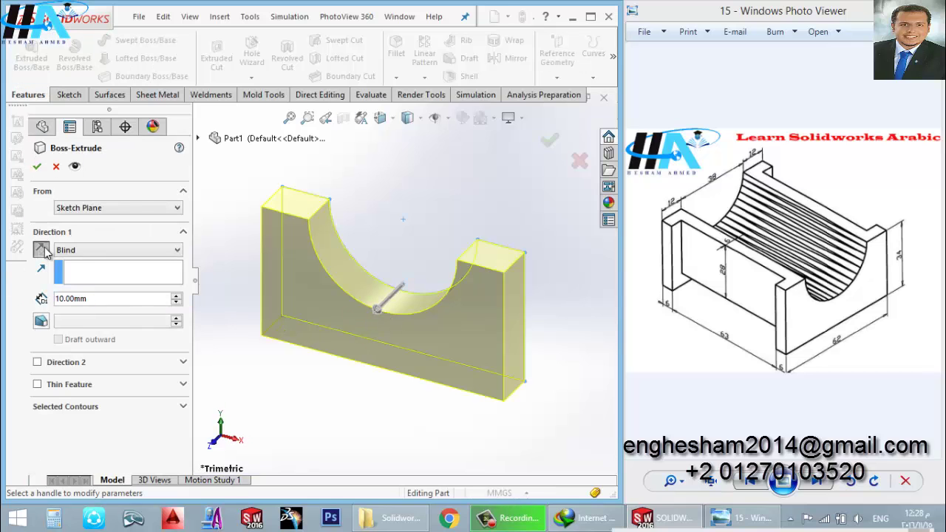
mouse_move(315, 277)
middle_mouse_down()
mouse_move(390, 323)
mouse_move(428, 326)
mouse_move(384, 337)
mouse_move(303, 275)
middle_mouse_up()
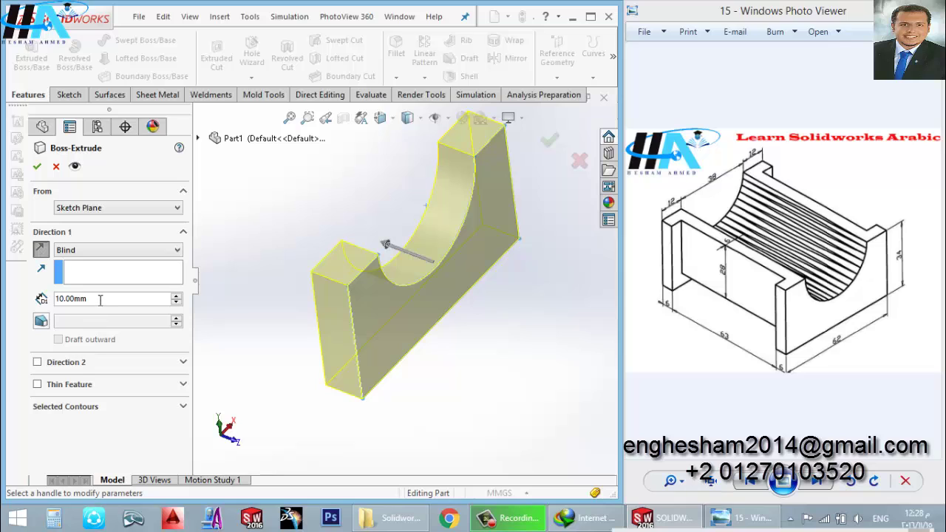
type("6")
key("Return")
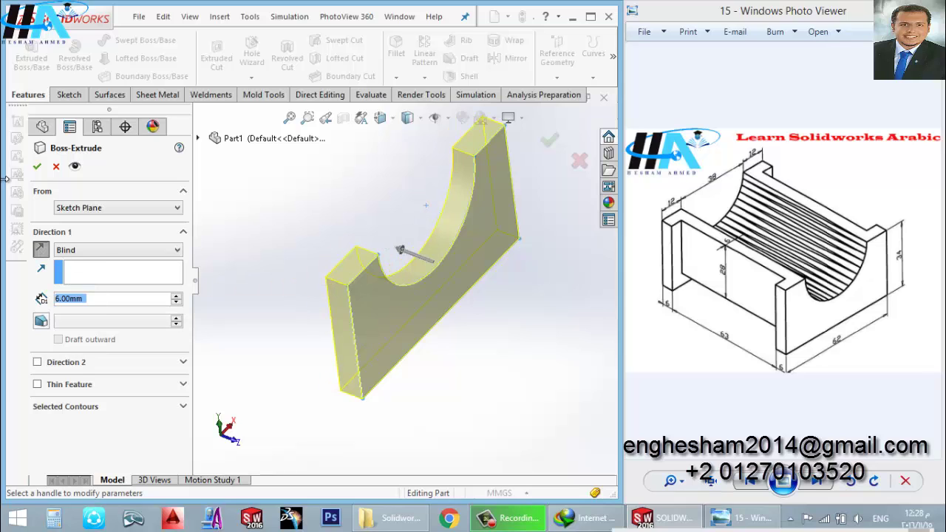
key("Return")
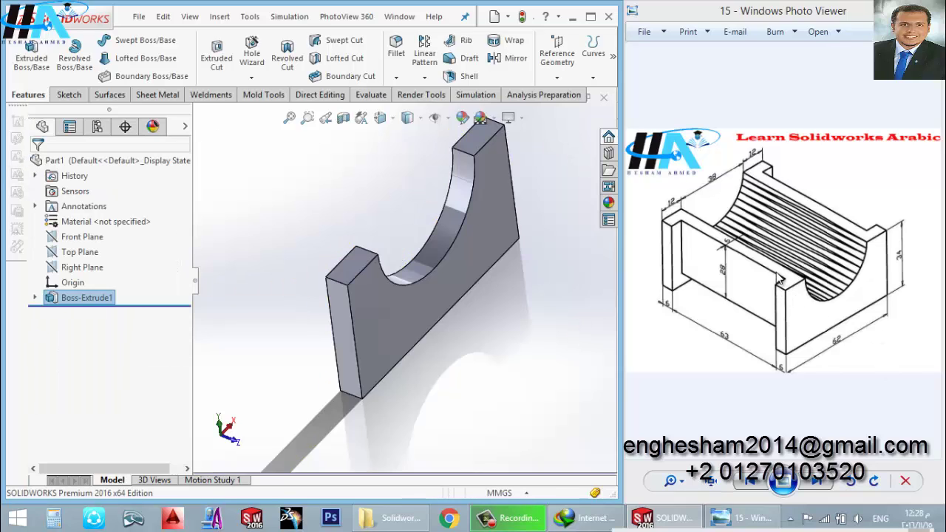
Rotate the view and select the plate's flat face.
scroll(392, 308, "down", 2)
middle_click_drag(379, 310, 433, 309)
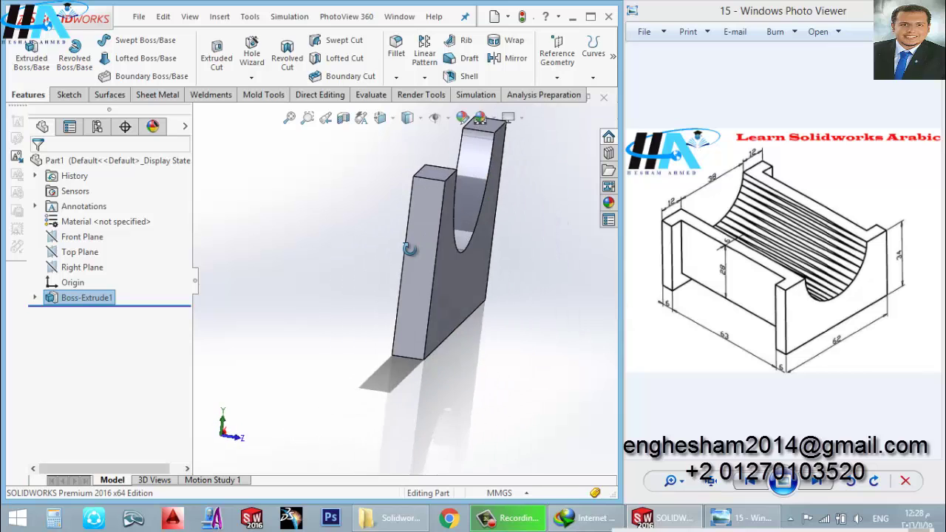
left_click(433, 304)
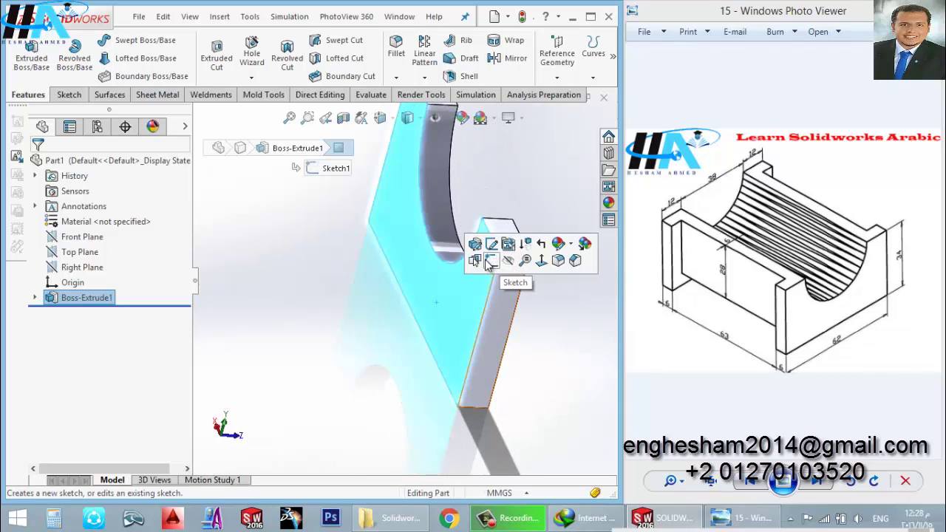
Start a sketch on the plate face and draw a corner rectangle across it.
left_click(480, 260)
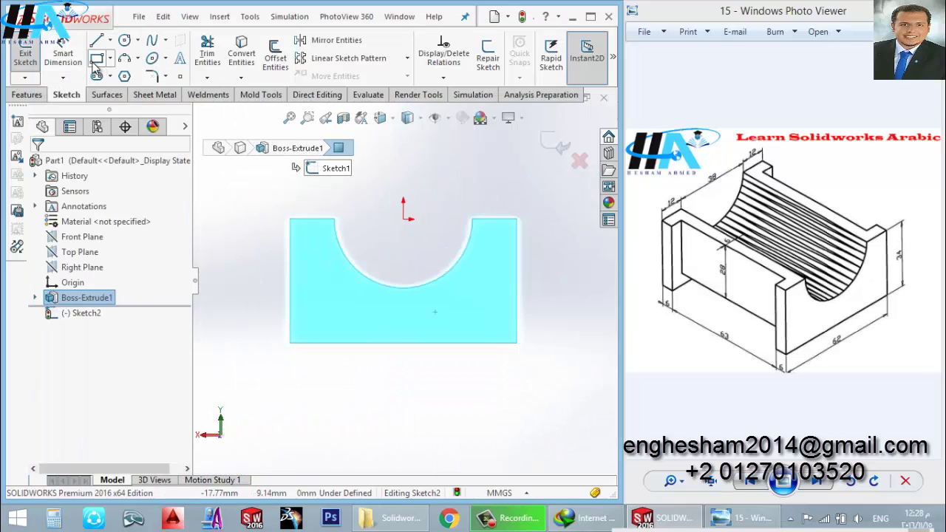
left_click(96, 60)
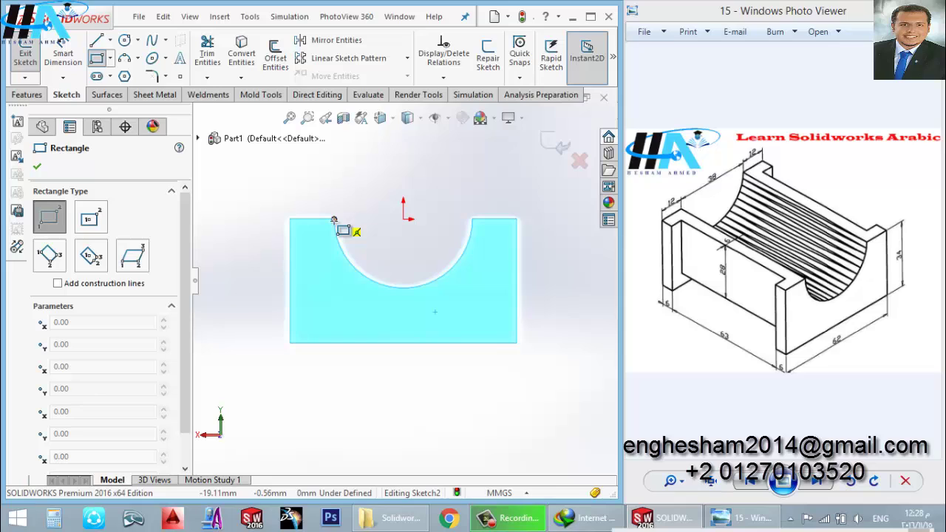
left_click(321, 219)
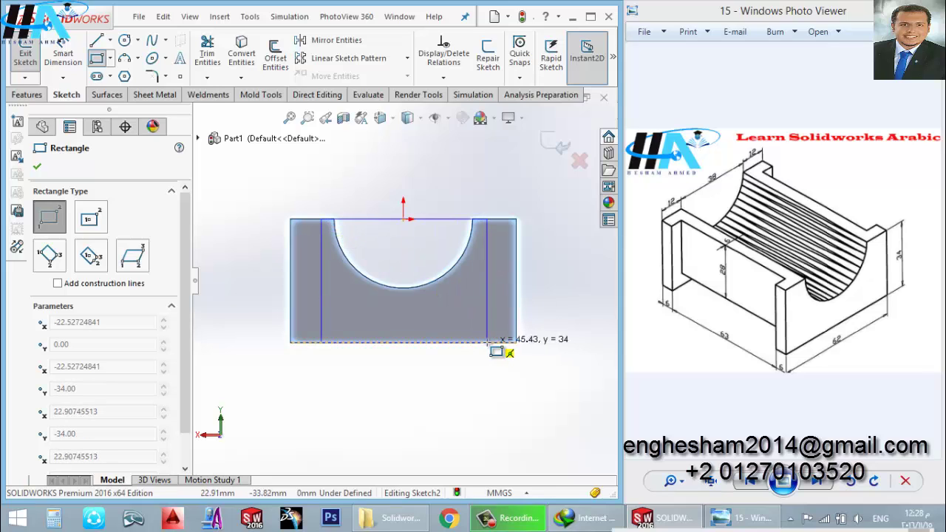
left_click(488, 342)
Dimension the right and left wall widths to 6 mm each.
left_click(63, 55)
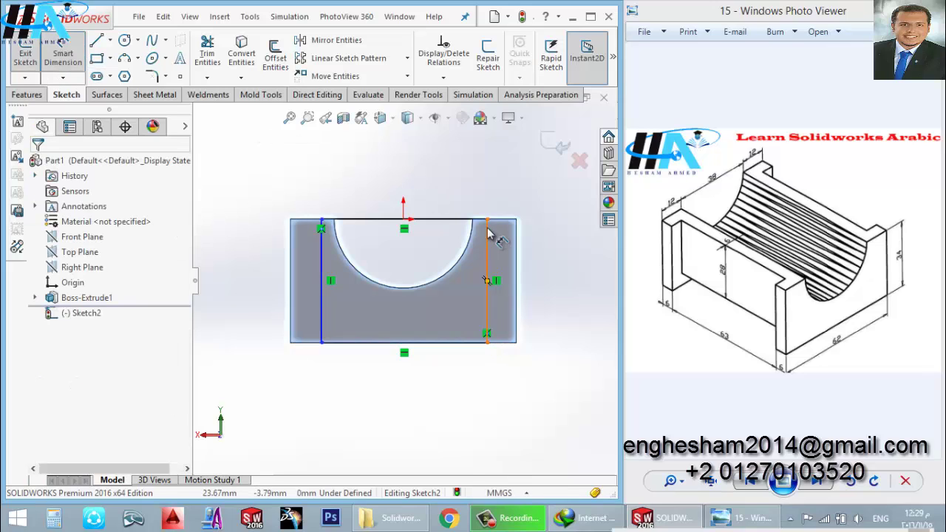
scroll(488, 234, "down", 5)
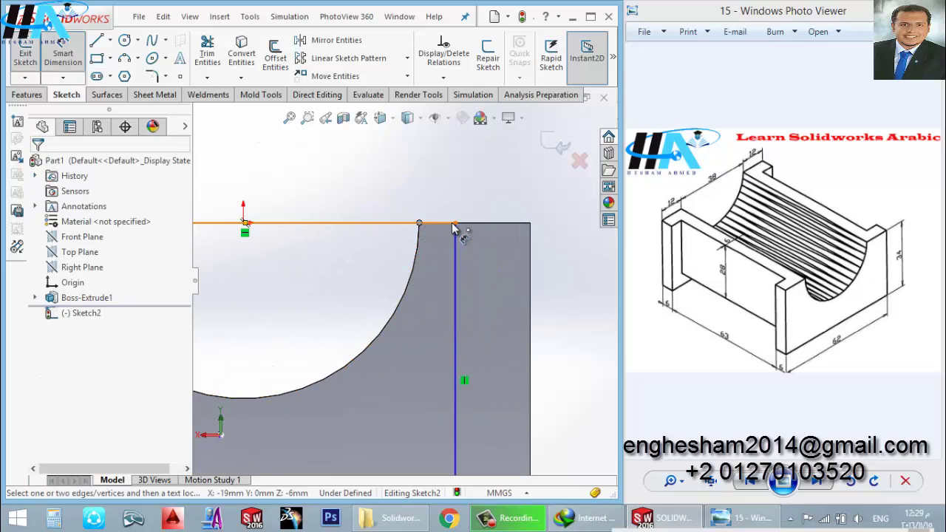
left_click(455, 223)
left_click(442, 198)
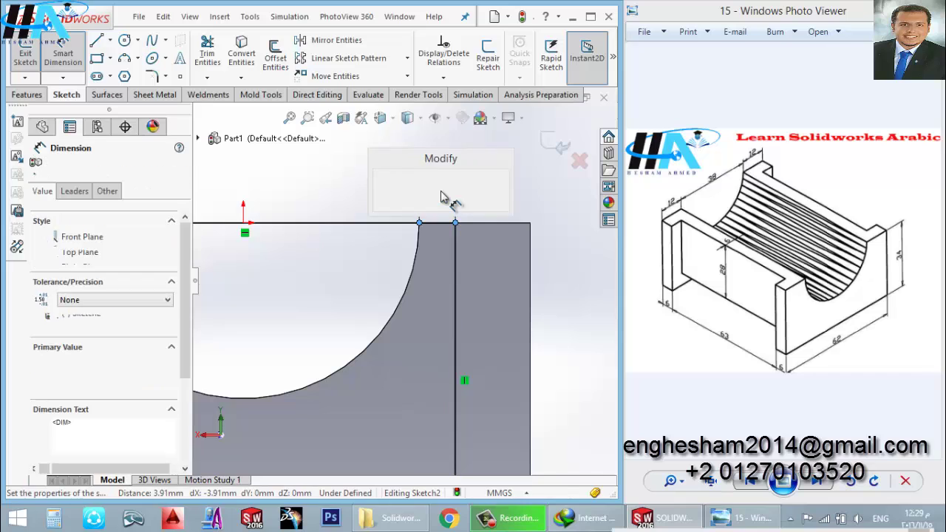
type("6")
key("Return")
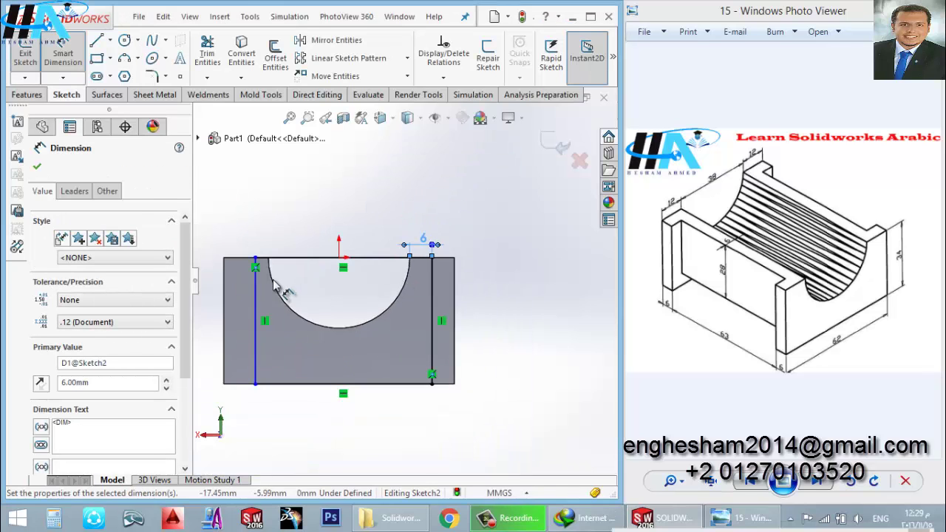
scroll(275, 287, "down", 3)
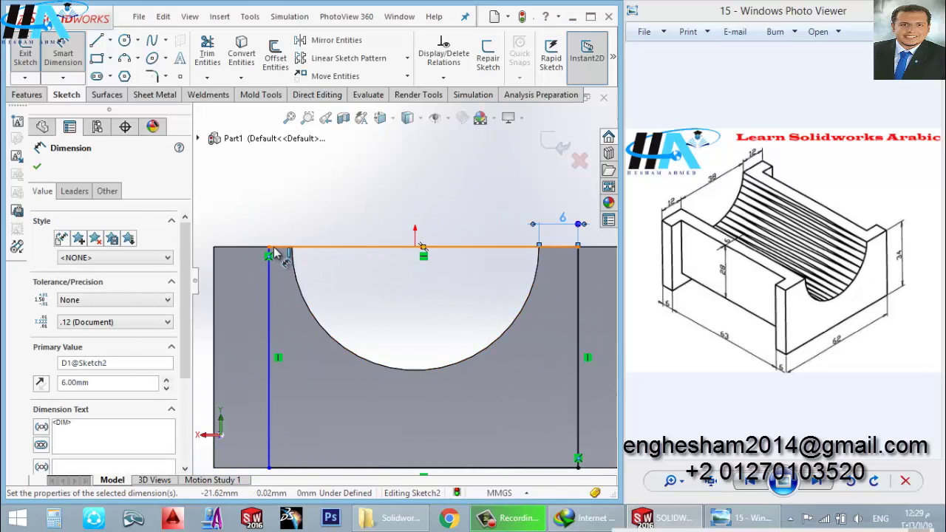
left_click(269, 249)
left_click(295, 257)
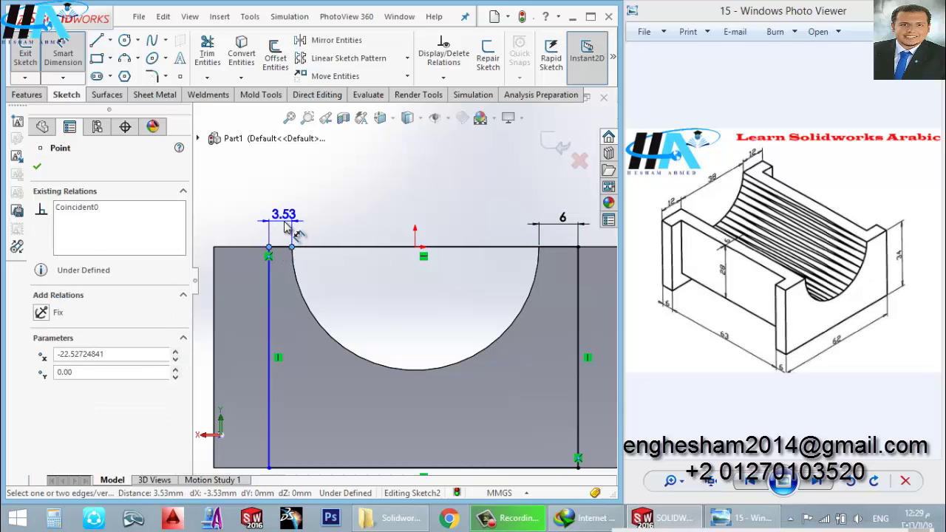
left_click(287, 221)
key("Return")
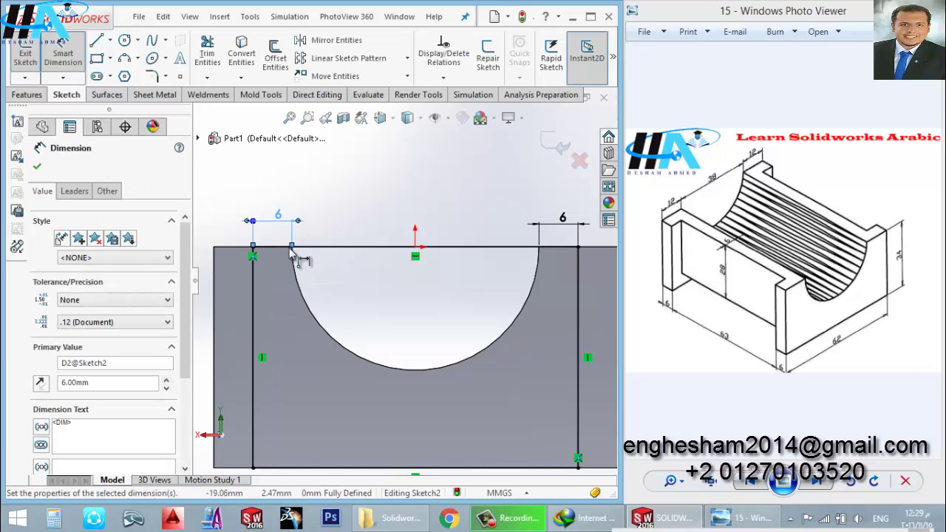
scroll(317, 263, "up", 2)
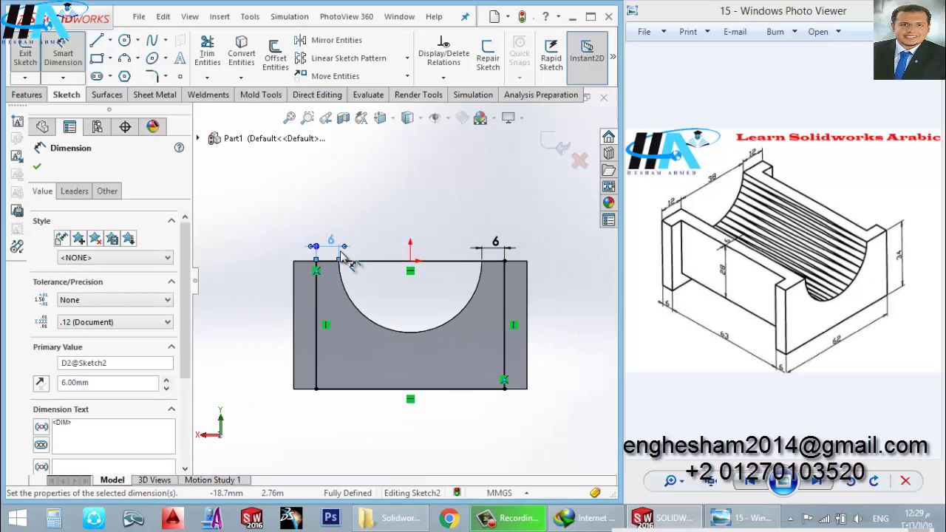
Draw a circle centred on the top-edge midpoint out to the trough edge.
left_click(124, 39)
left_click(410, 261)
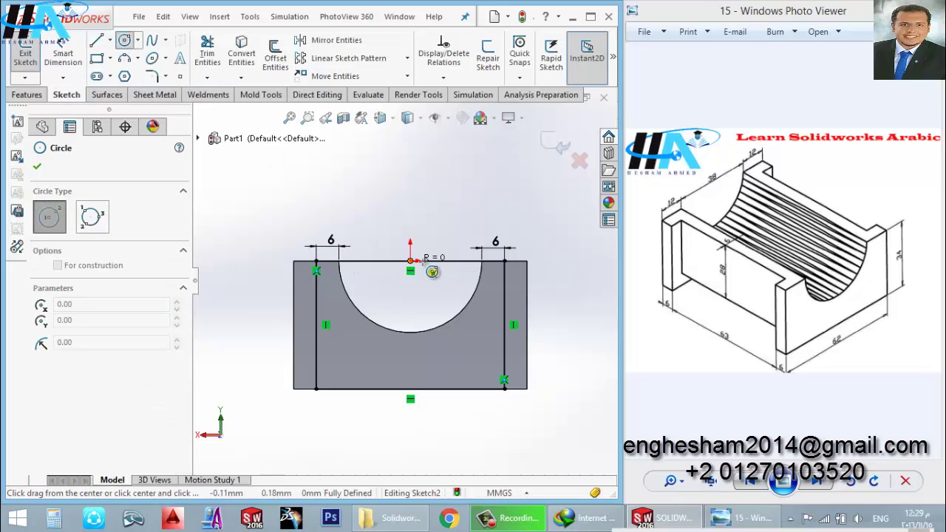
left_click(481, 261)
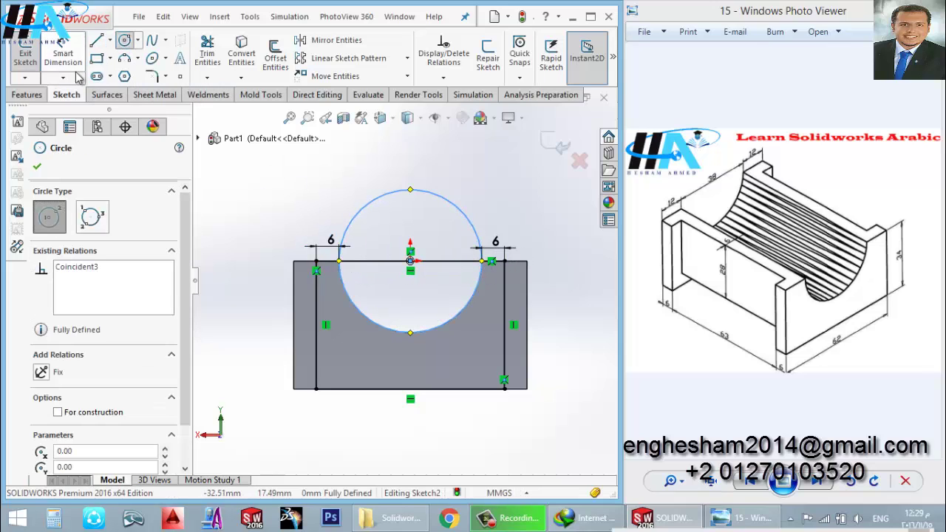
Trim the circle's upper arc and the line inside it to form the U-shaped cutout.
left_click(209, 51)
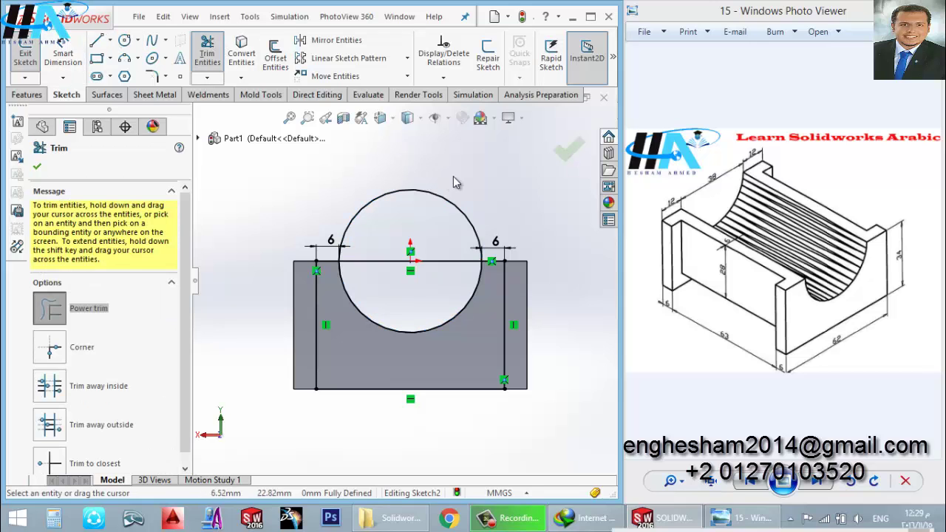
left_click_drag(456, 216, 434, 281)
mouse_move(434, 285)
middle_mouse_down()
mouse_move(322, 327)
mouse_move(310, 370)
middle_mouse_up()
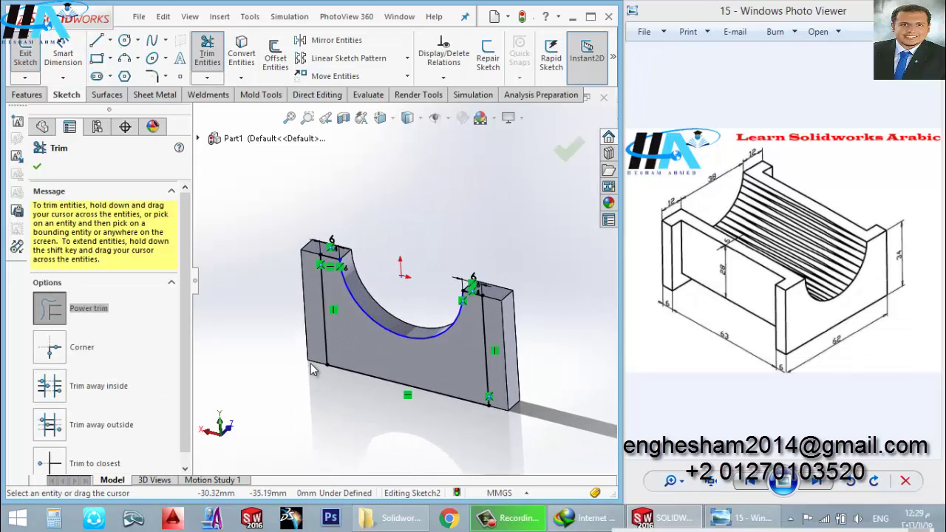
Exit the sketch, then start and cancel an Extruded Boss/Base.
left_click(29, 59)
left_click(31, 65)
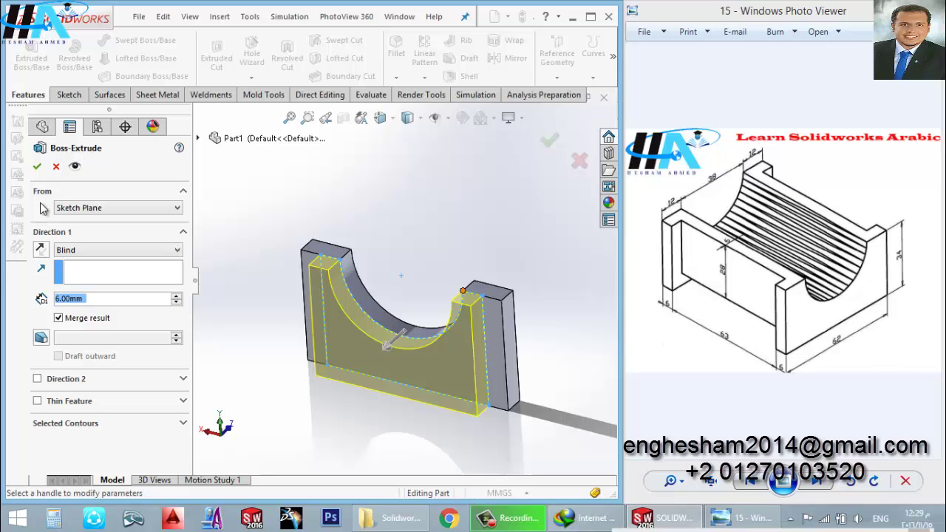
left_click(55, 168)
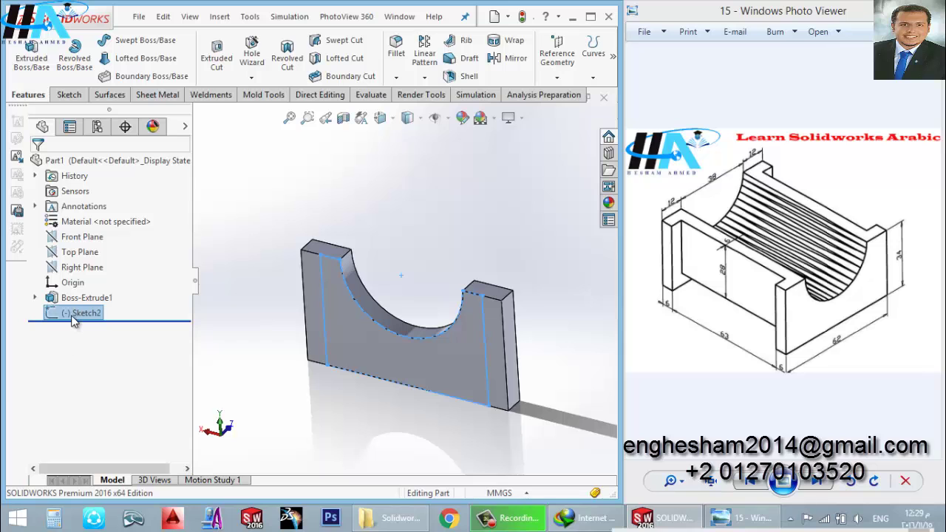
Reopen Sketch2 face-on and dimension its left vertical line to 28 mm.
left_click(74, 316)
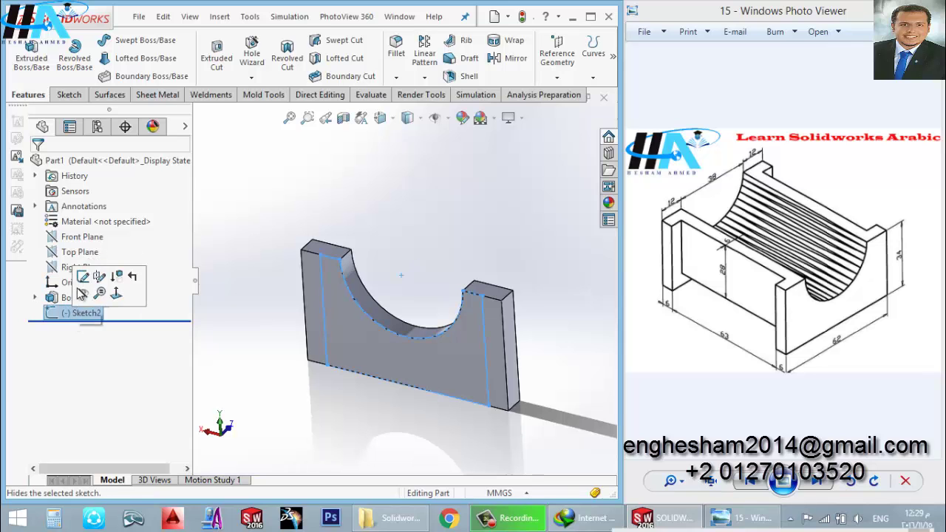
left_click(83, 276)
key("space")
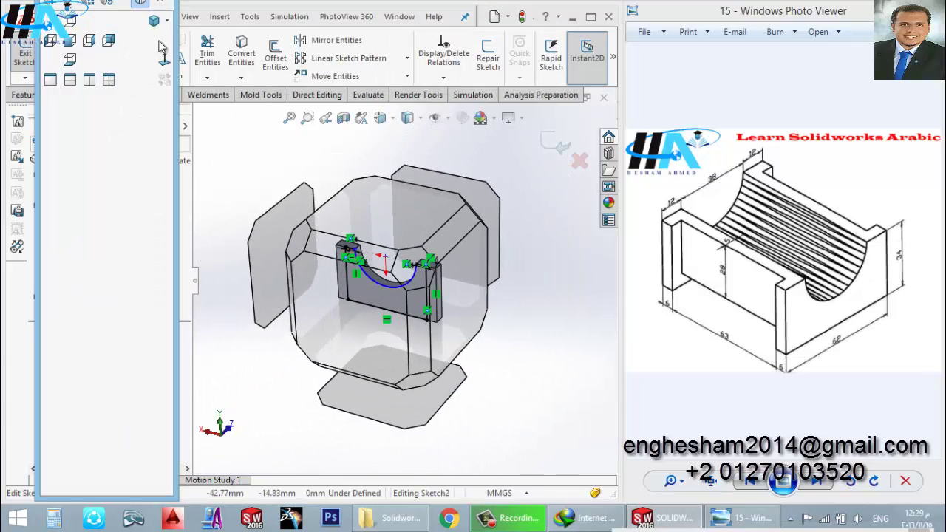
left_click(164, 60)
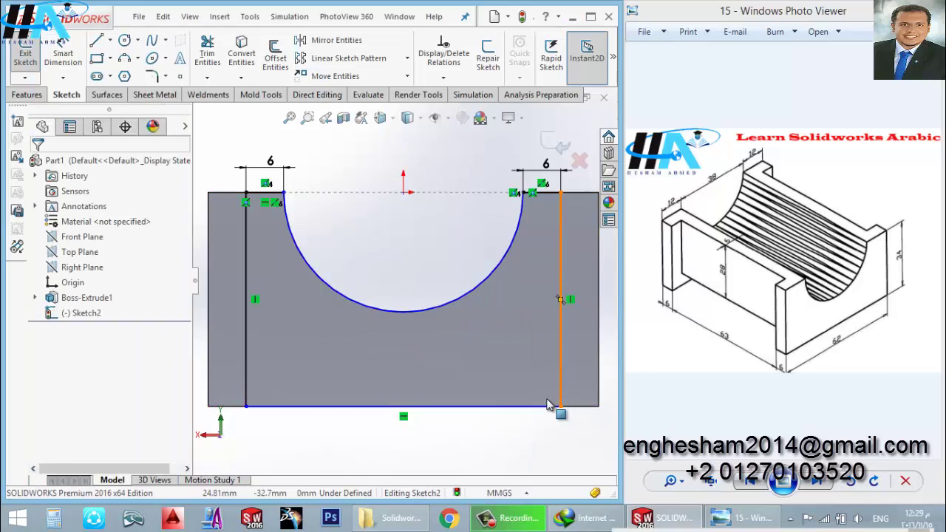
left_click(62, 46)
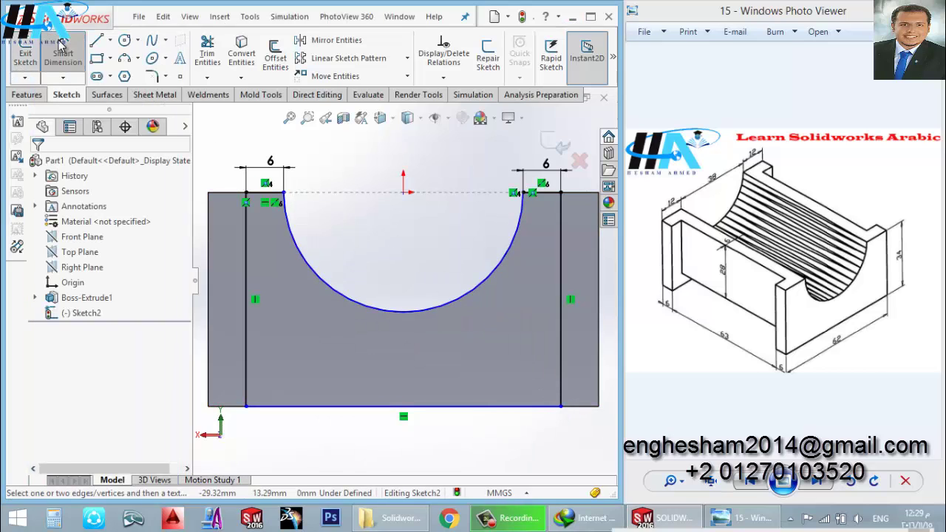
left_click(246, 337)
left_click(225, 328)
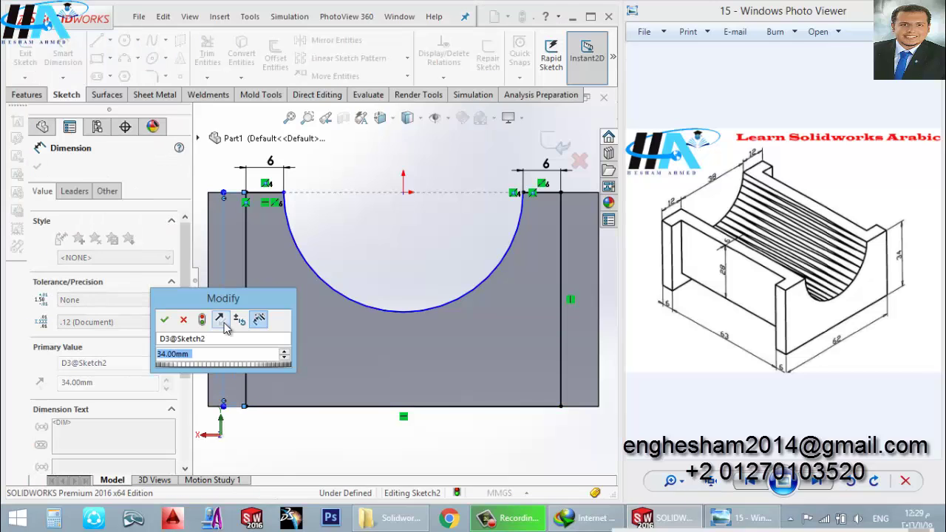
type("28")
key("Return")
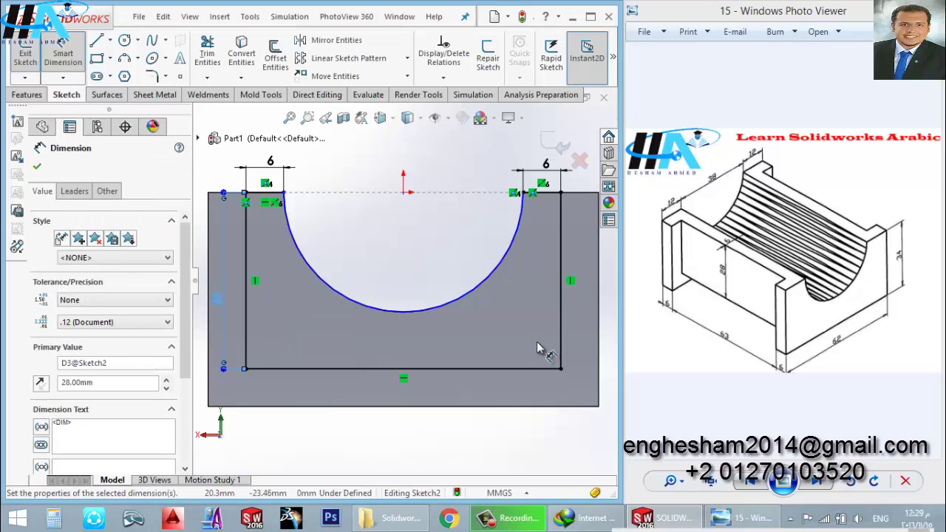
left_click(29, 56)
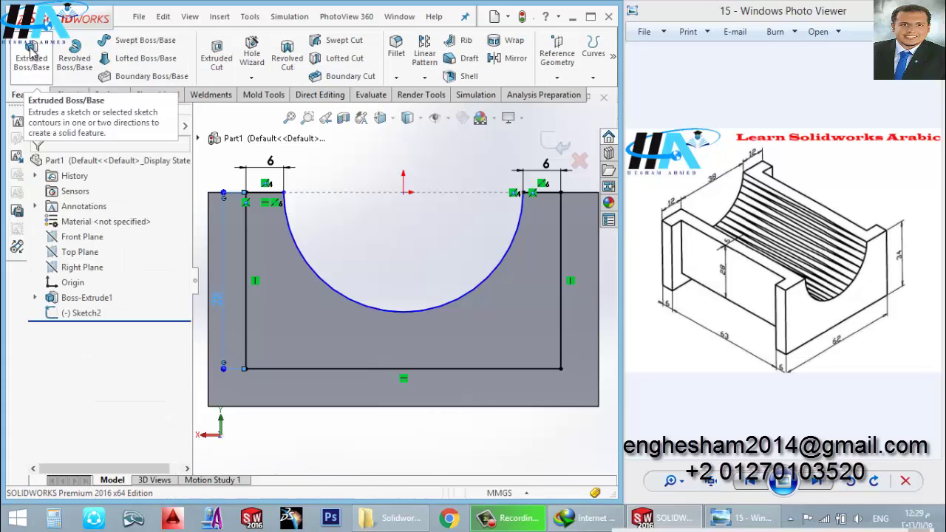
Extrude Sketch2 63 mm as Boss-Extrude2 and turn the model toward its front.
left_click(35, 67)
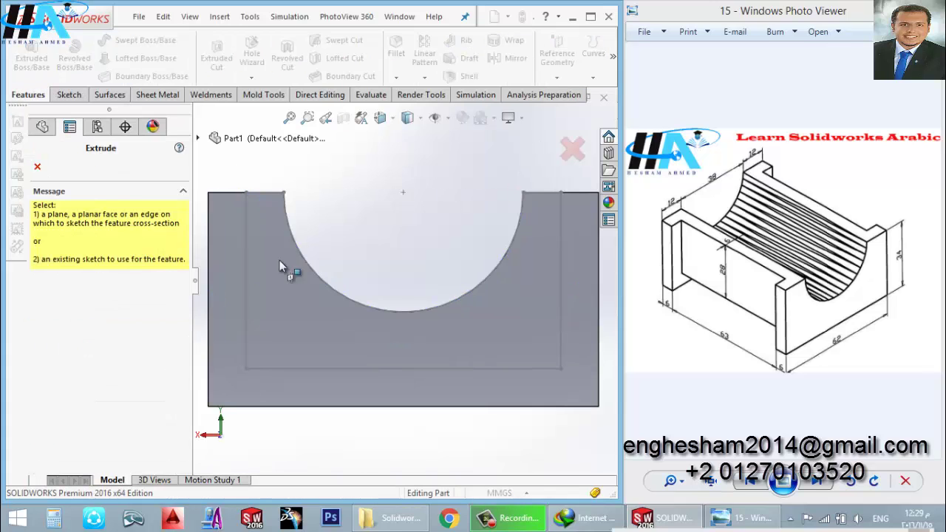
left_click(247, 323)
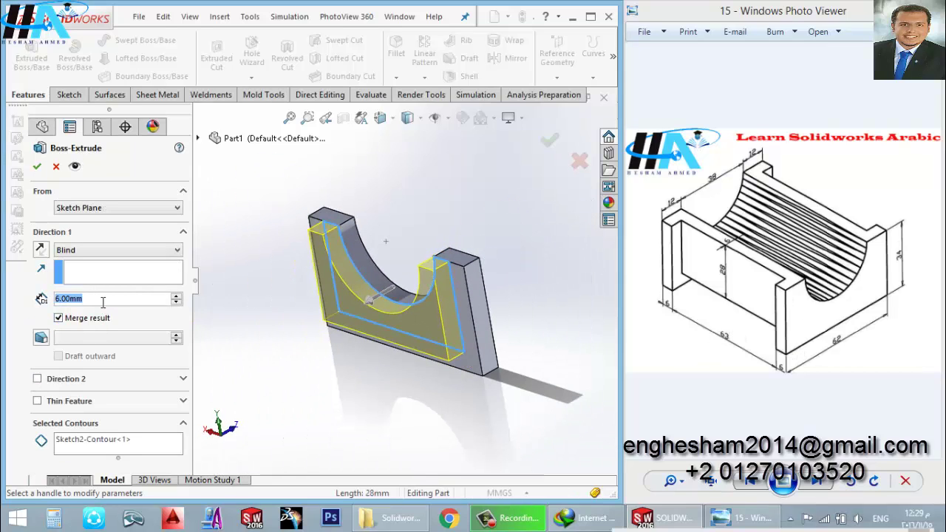
type("63")
key("Return")
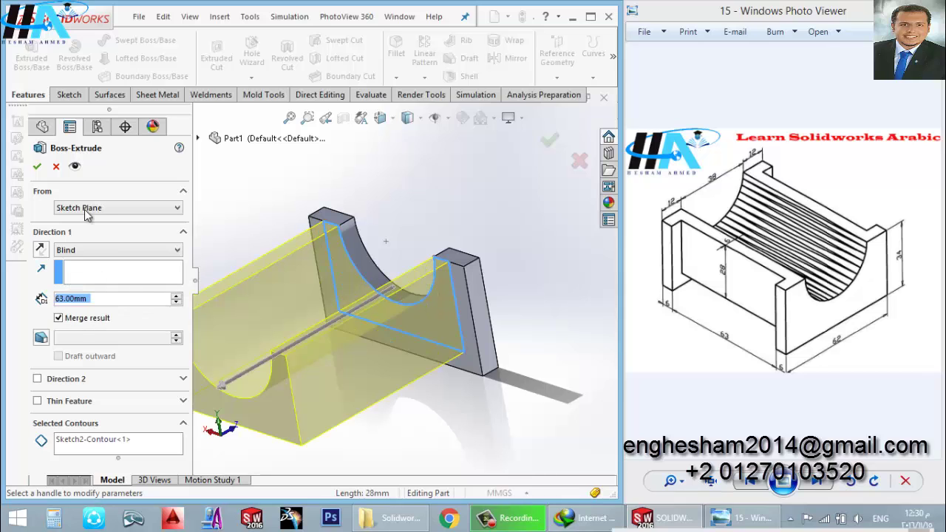
left_click(39, 169)
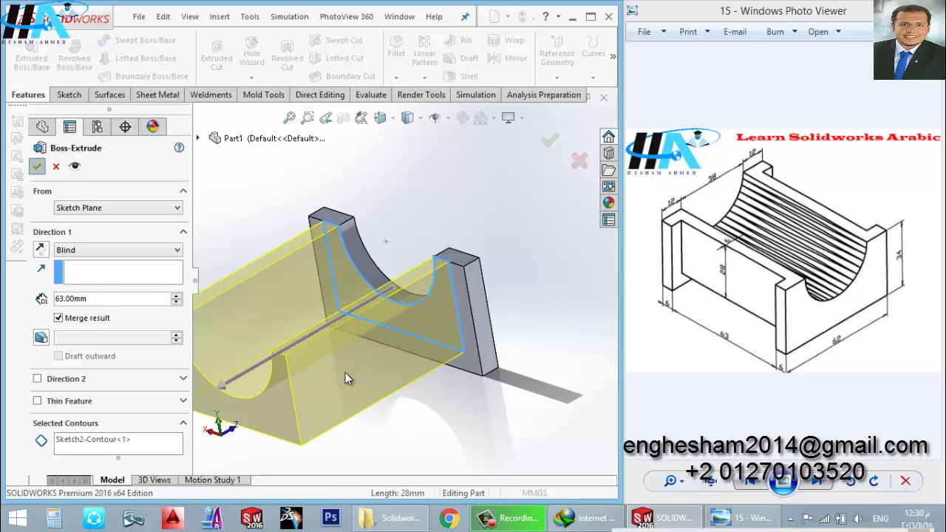
middle_click_drag(344, 302, 373, 369)
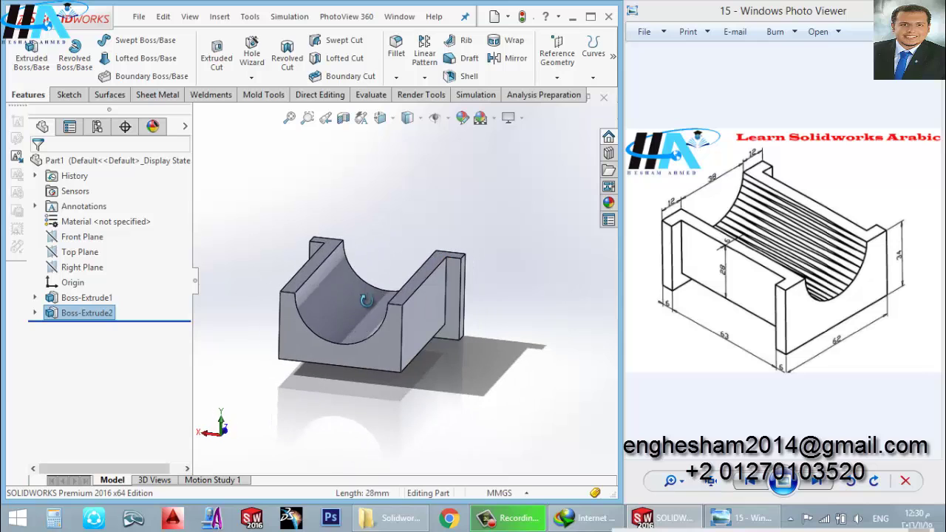
Create Sketch3 on the front face and convert that face's outline into sketch lines.
left_click(375, 373)
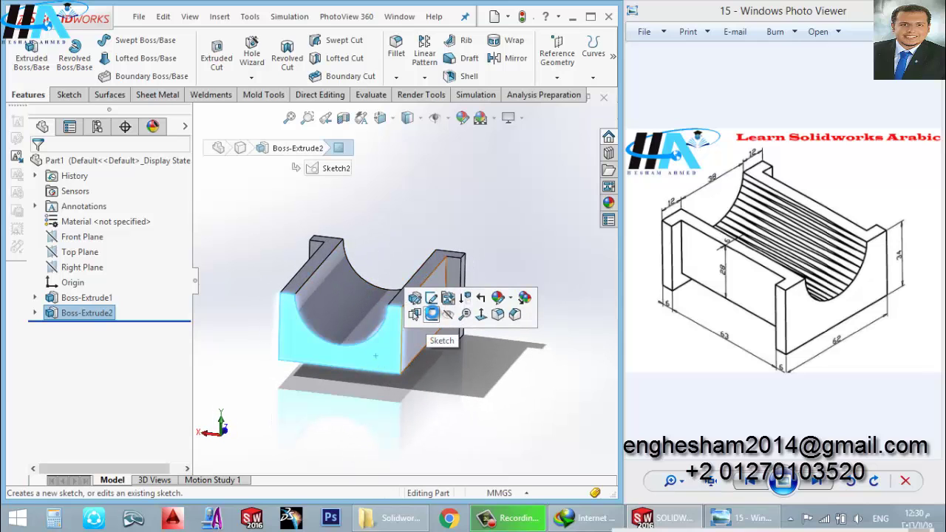
left_click(432, 313)
key("space")
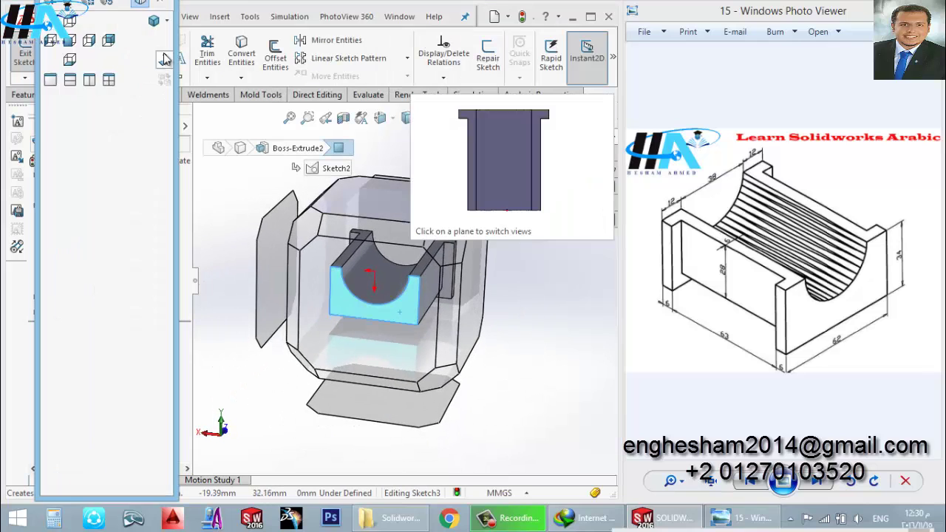
left_click(164, 59)
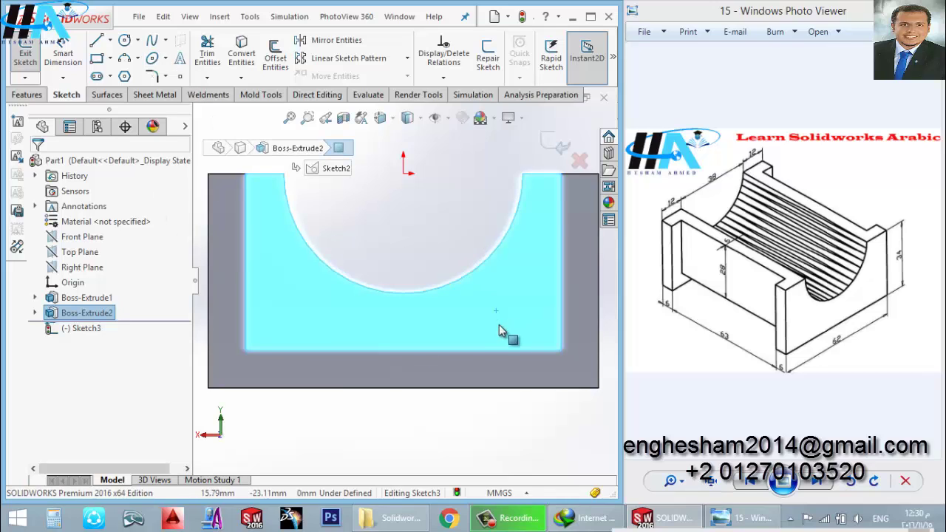
left_click(444, 423)
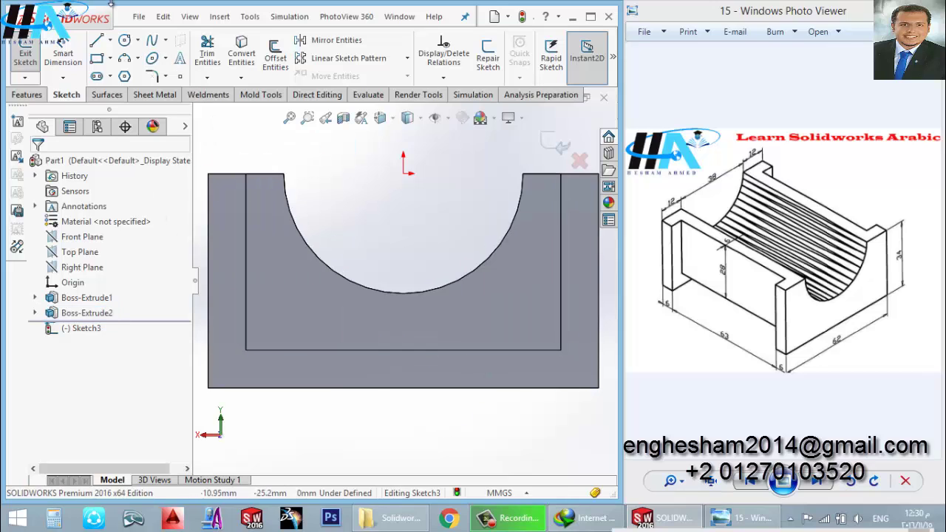
left_click(241, 58)
left_click(224, 355)
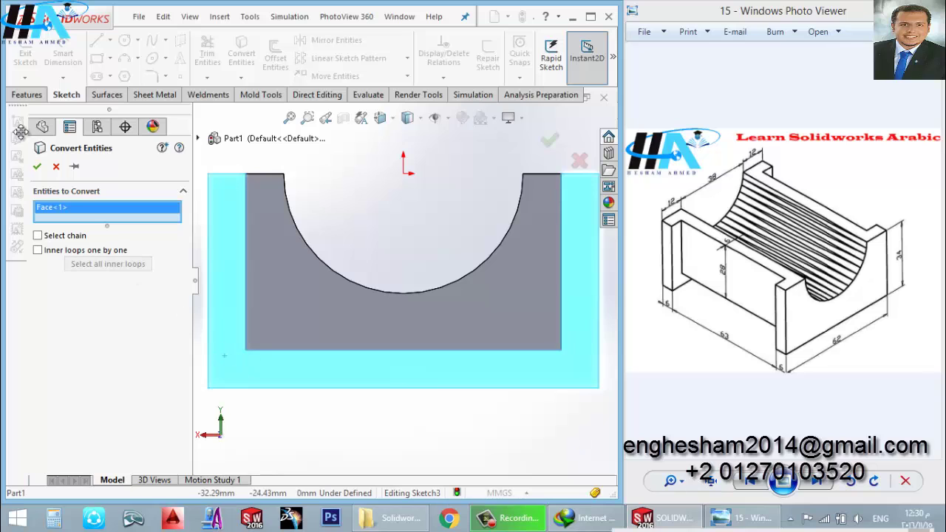
left_click(38, 166)
key("ctrl+shift+z")
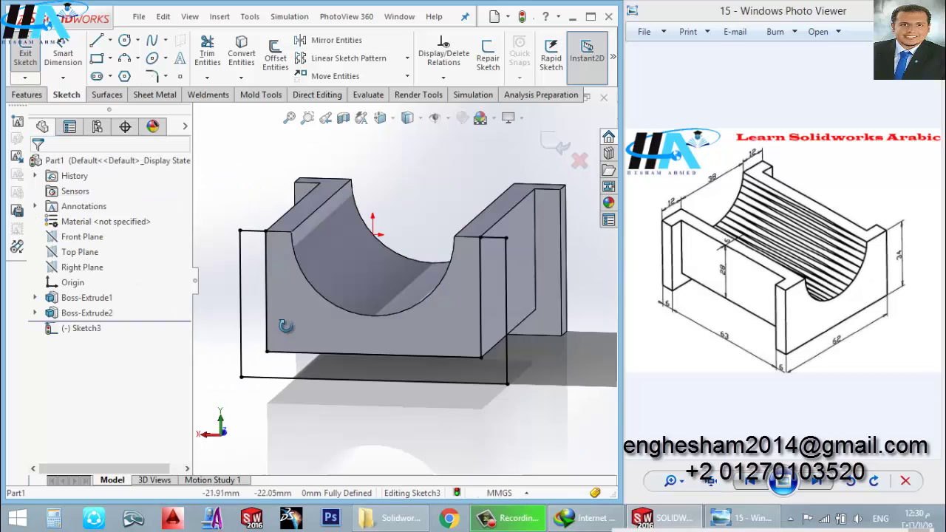
left_click(26, 59)
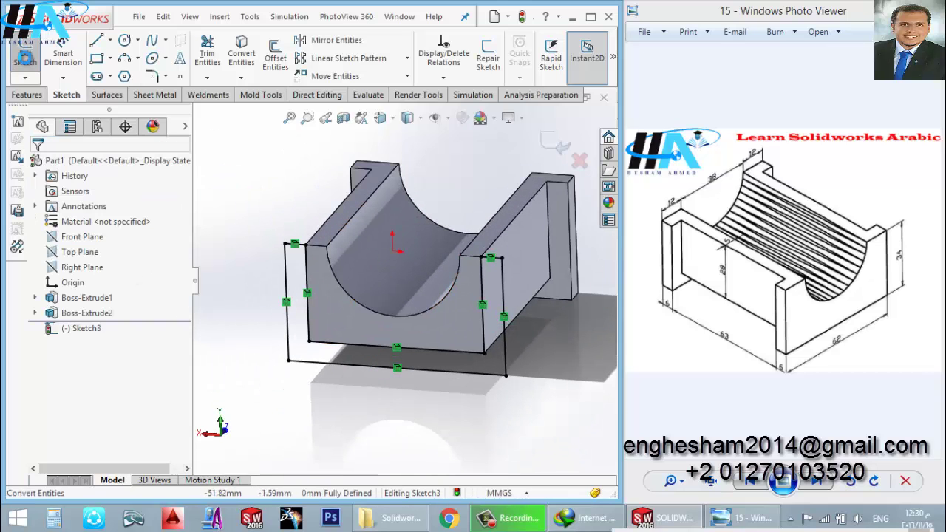
left_click(29, 58)
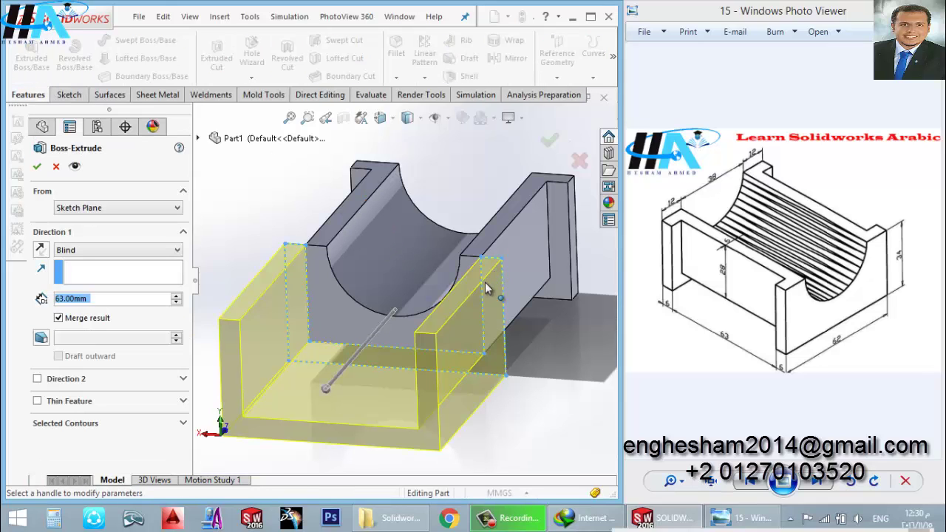
left_click(41, 249)
left_click(42, 249)
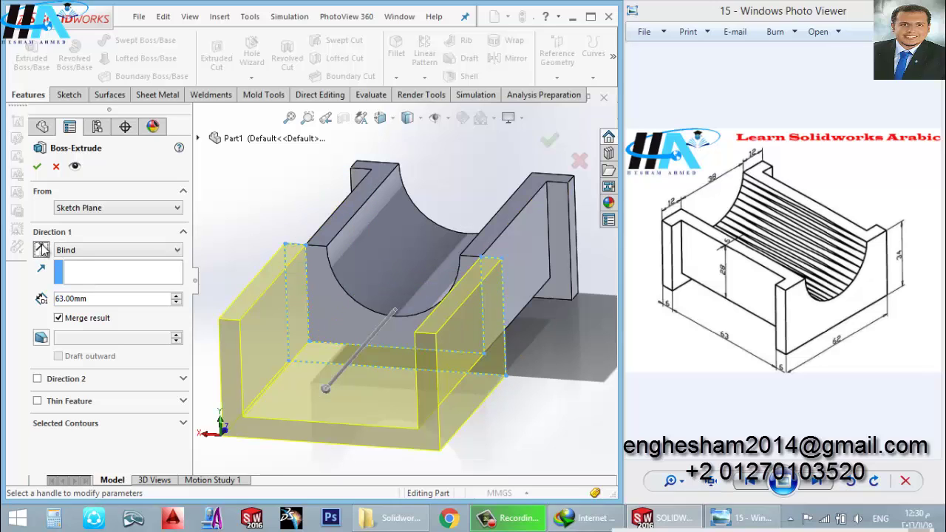
left_click(56, 166)
left_click(80, 329)
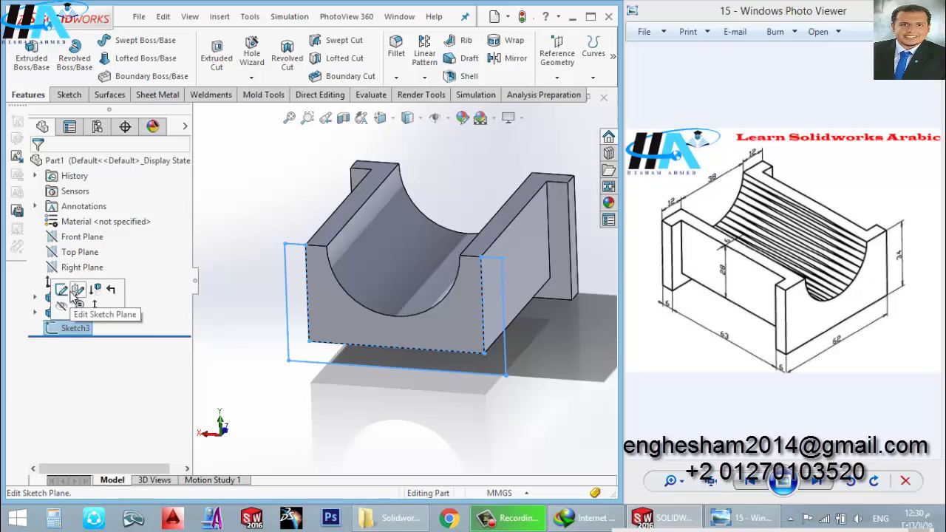
Reopen Sketch3 face-on and draw an origin-centred circle through the trough arc's end.
left_click(68, 290)
key("space")
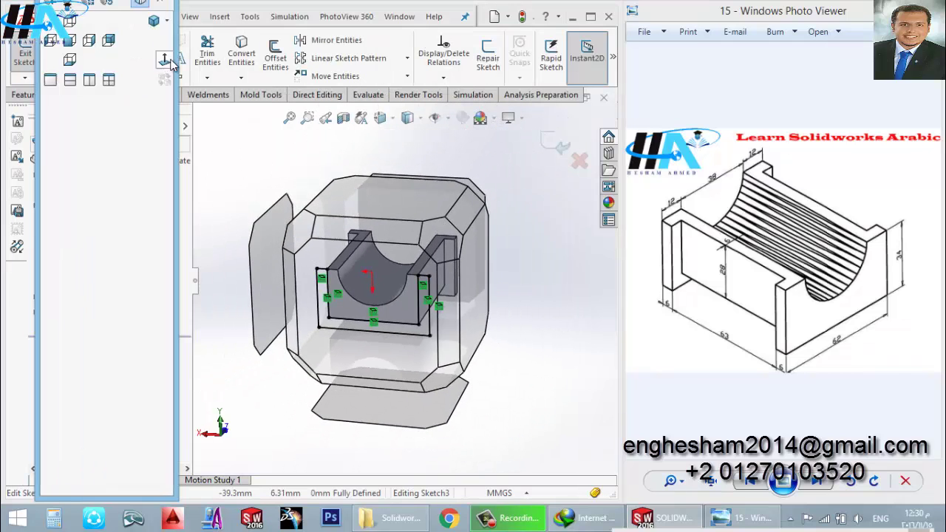
left_click(164, 61)
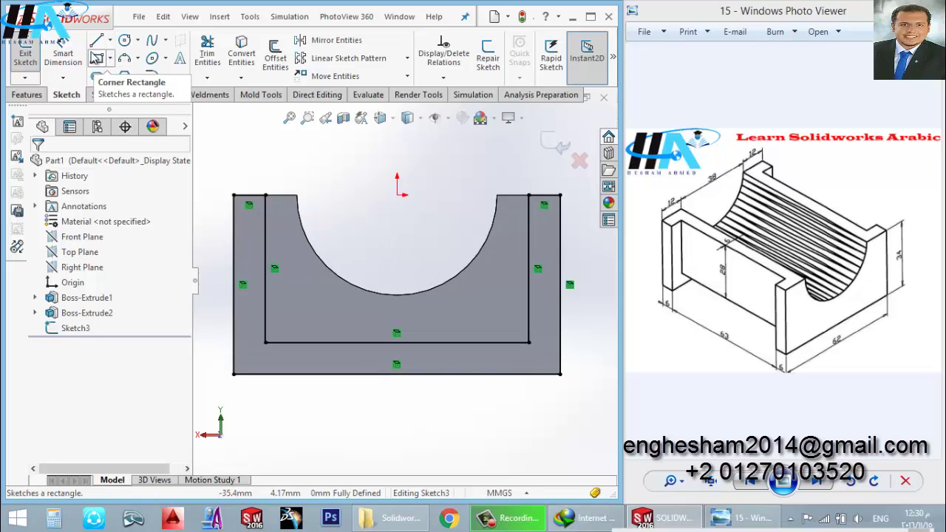
left_click(125, 40)
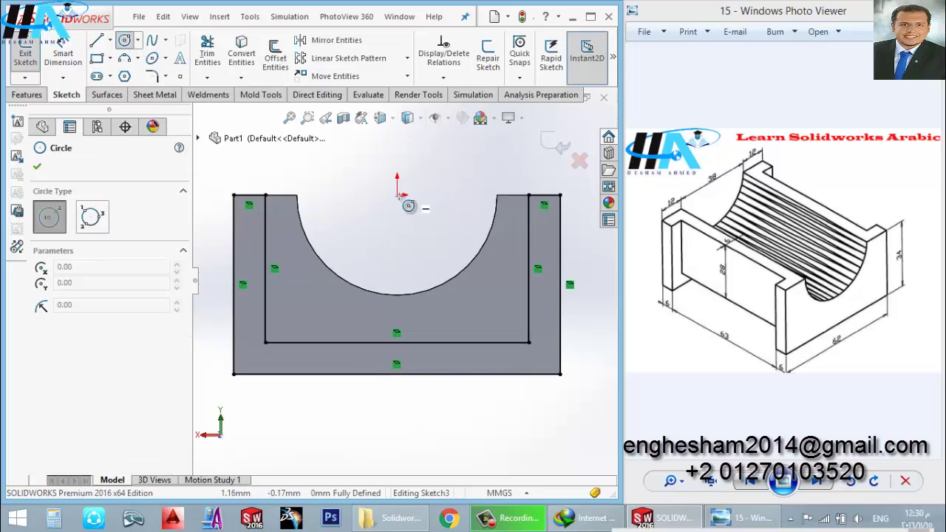
left_click(397, 195)
left_click(497, 196)
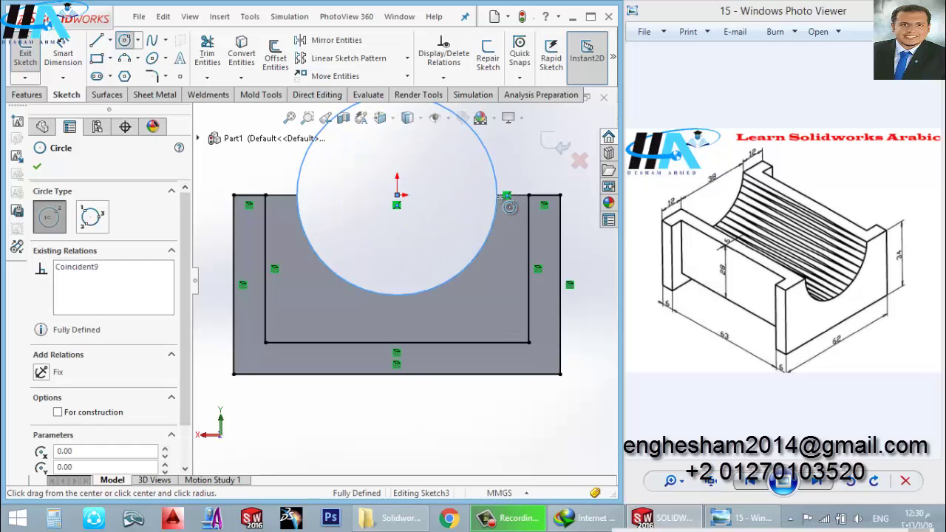
key("Escape")
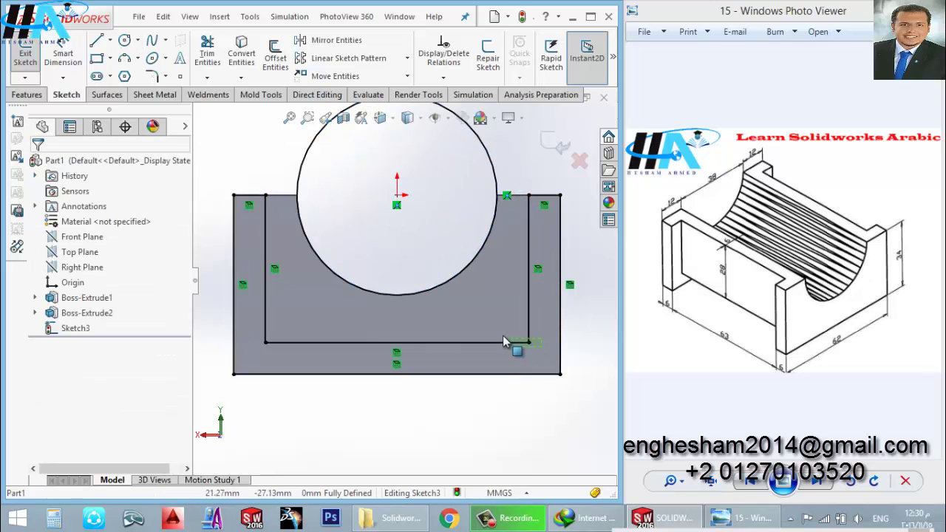
Try deleting the inner U lines, including the right inner vertical line.
left_click(502, 341)
key("Escape")
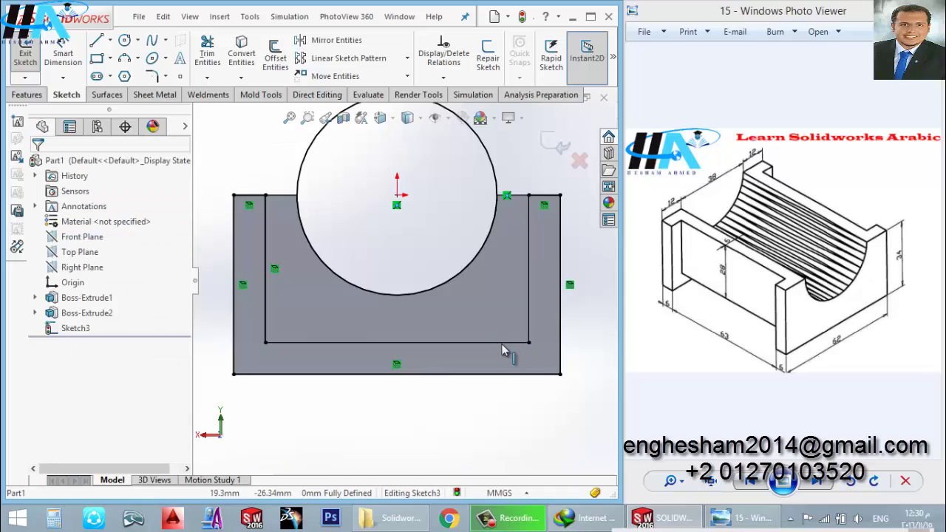
left_click(526, 327)
key("Delete")
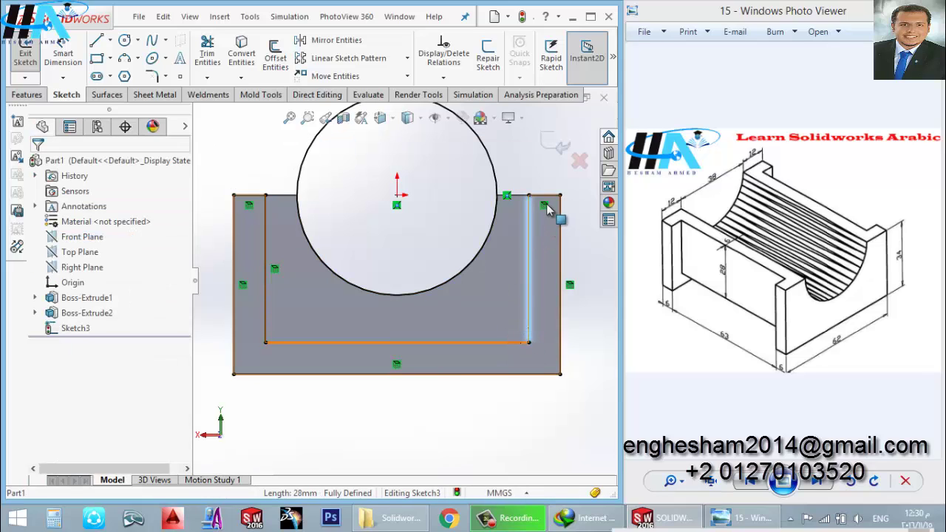
left_click(577, 289)
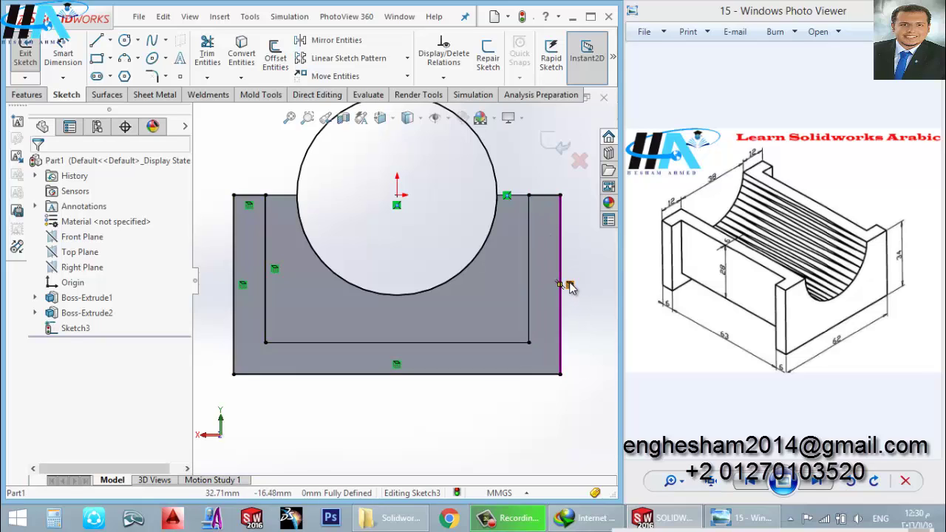
Delete the inner bottom line of Sketch3 and return to a face-on view.
left_click(264, 276)
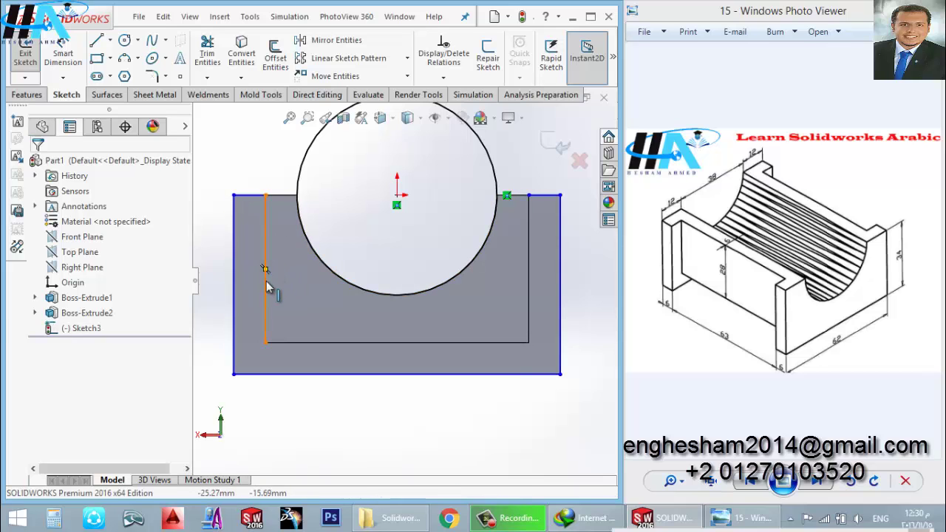
left_click(325, 342)
key("Delete")
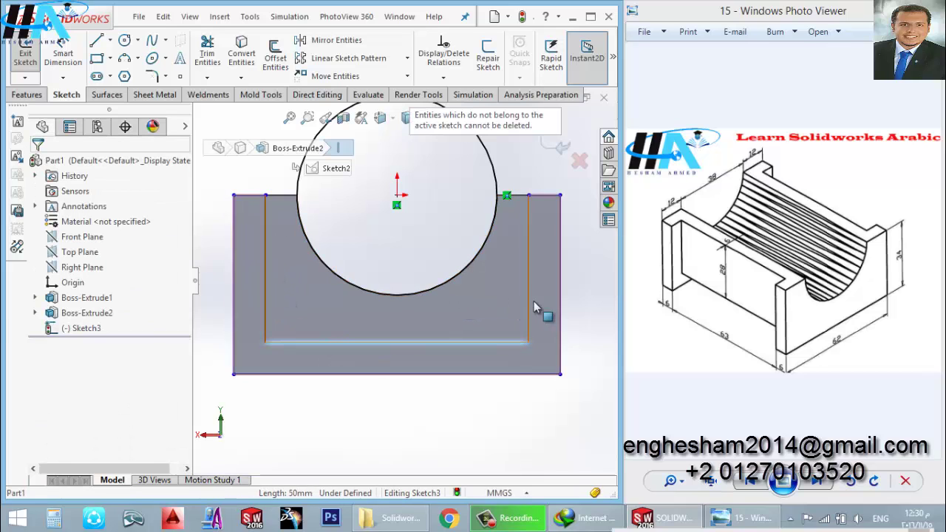
mouse_move(535, 308)
middle_mouse_down()
mouse_move(346, 294)
mouse_move(250, 231)
middle_mouse_up()
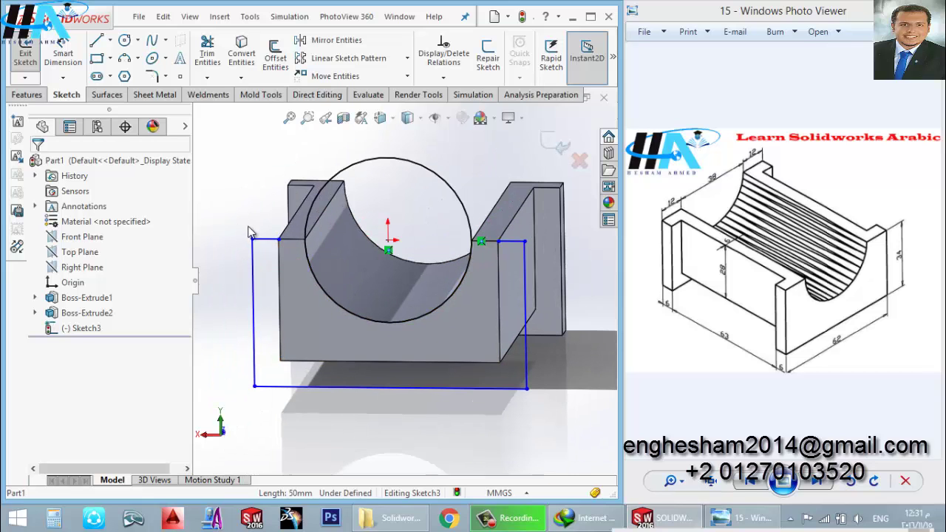
key("ctrl+8")
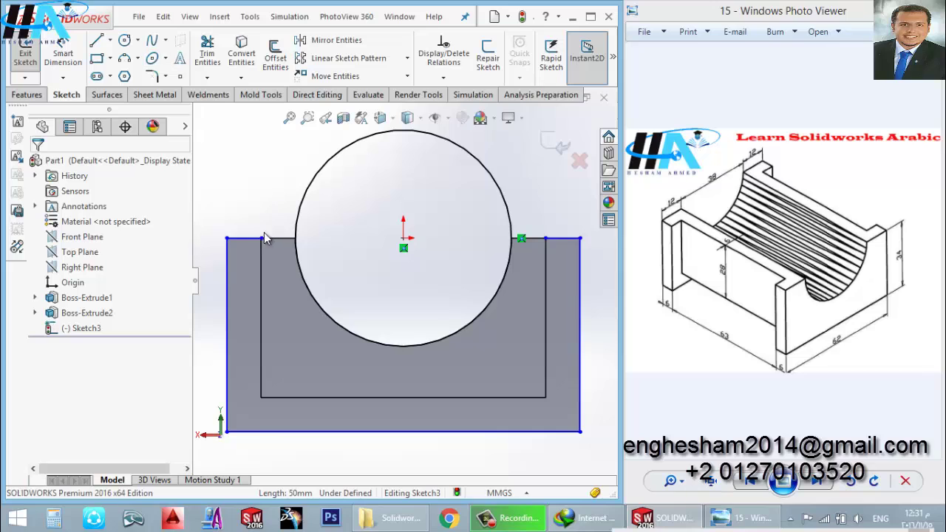
Snap the top edge's ends onto the circle at ±19 mm, trim its upper arc, and exit the sketch.
left_click_drag(267, 243, 296, 240)
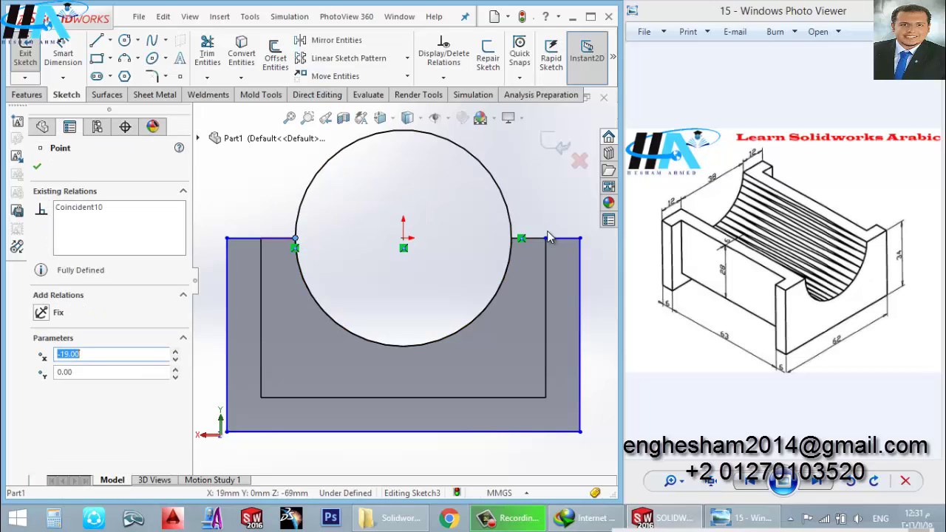
left_click_drag(545, 239, 511, 238)
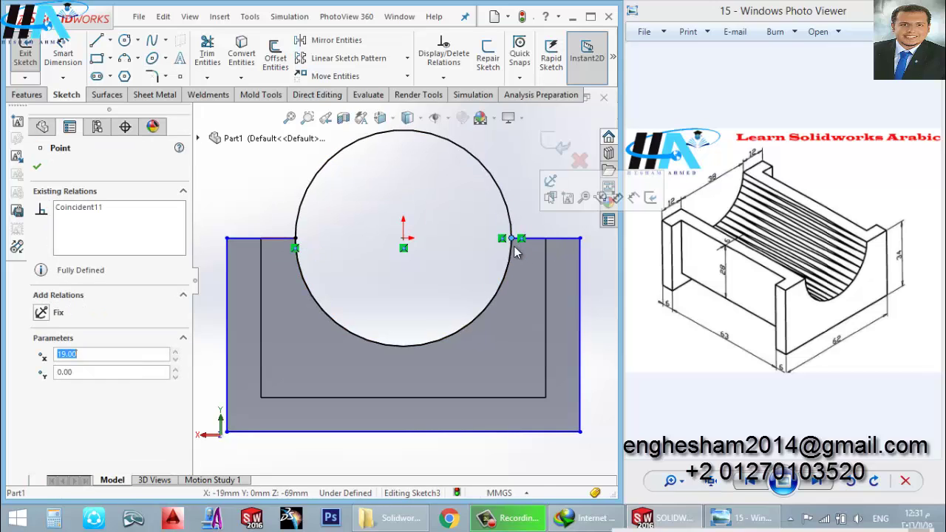
left_click(205, 50)
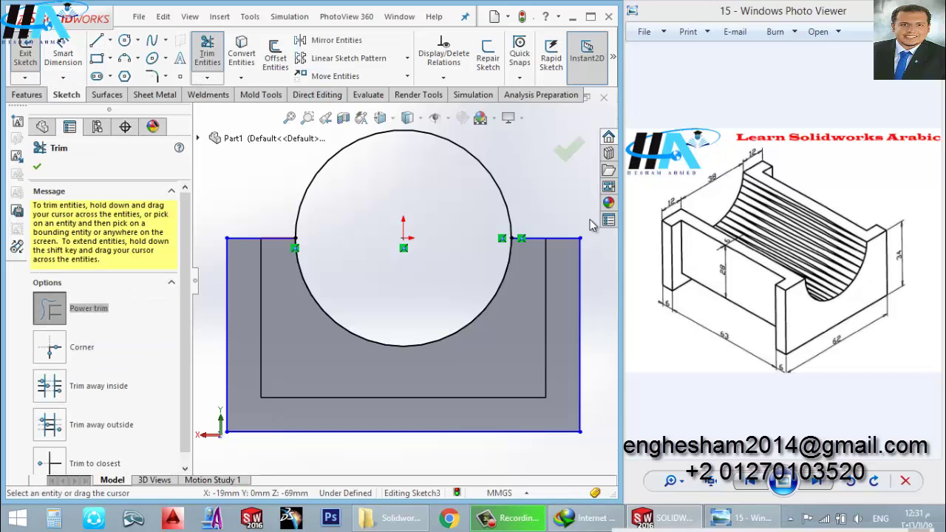
left_click_drag(516, 194, 444, 133)
middle_click_drag(479, 295, 461, 310)
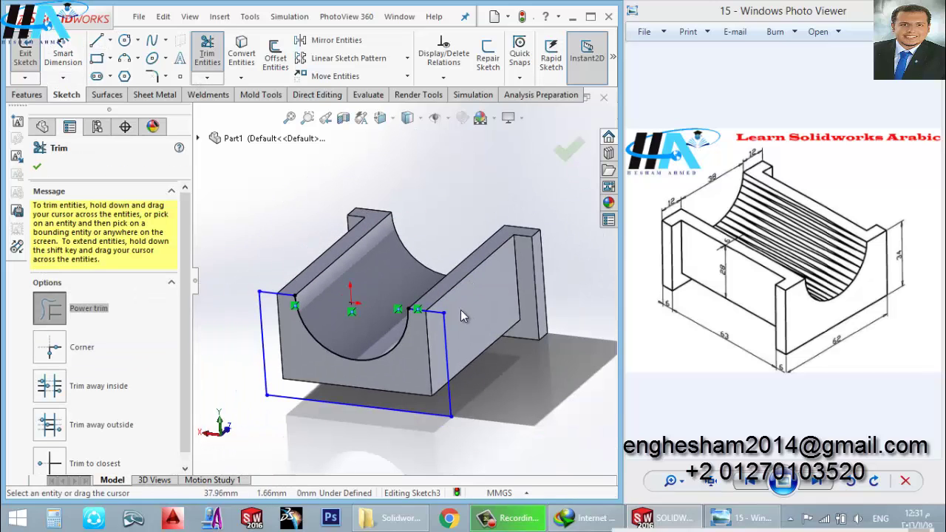
left_click(24, 55)
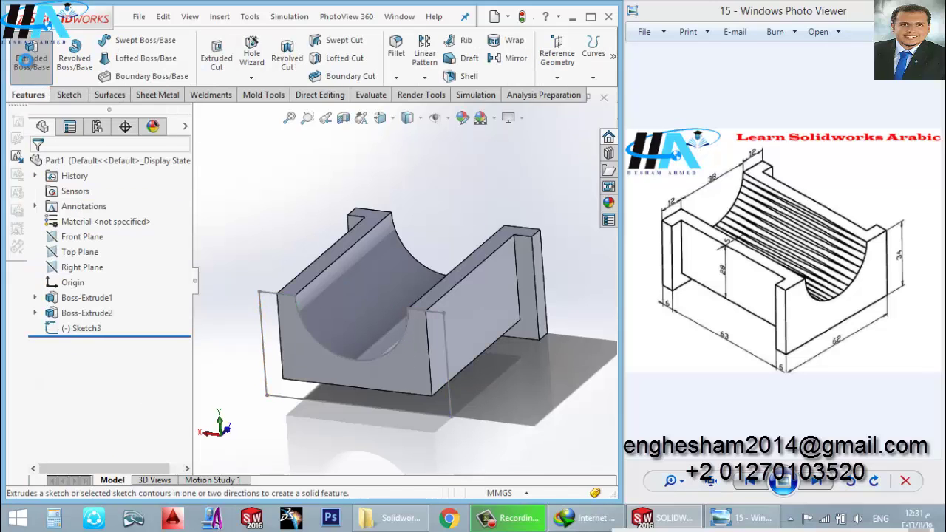
Extrude the notched Sketch3 outline 6 mm Blind into the front end wall.
left_click(31, 58)
left_click(451, 398)
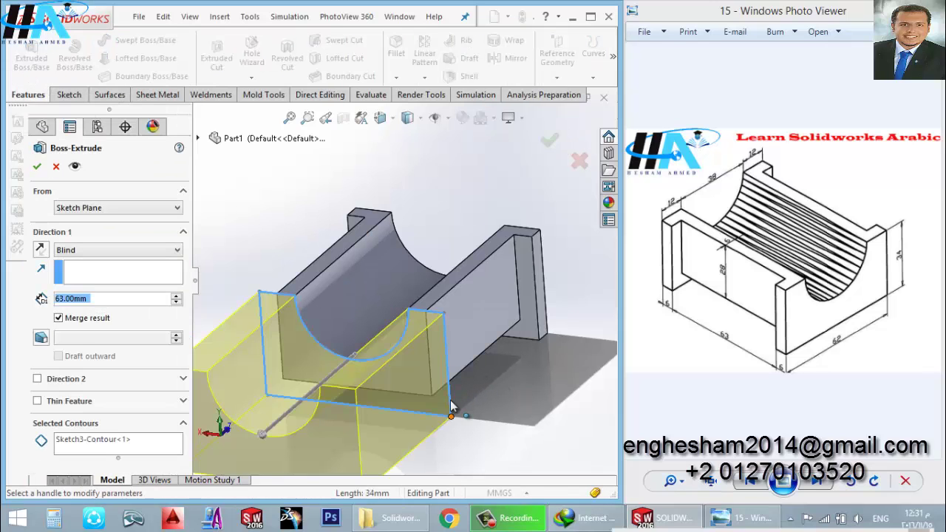
key("f")
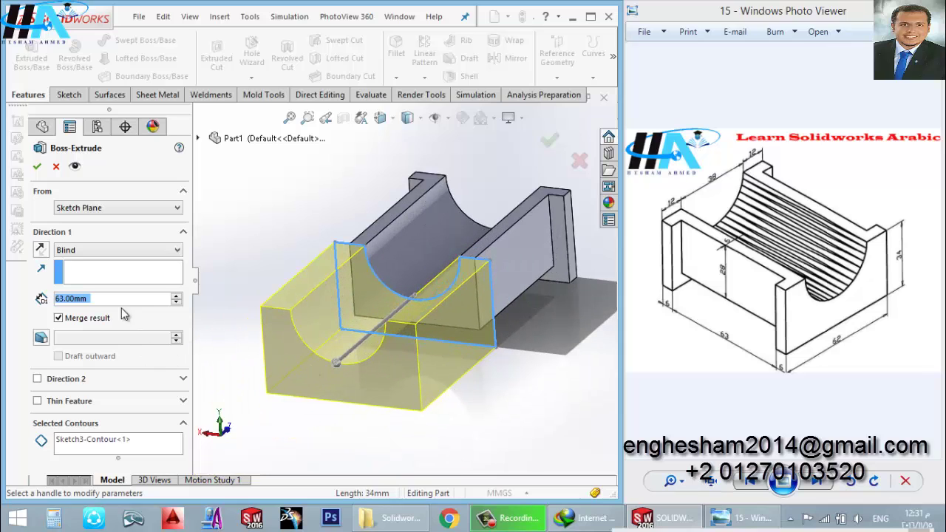
type("6")
key("Return")
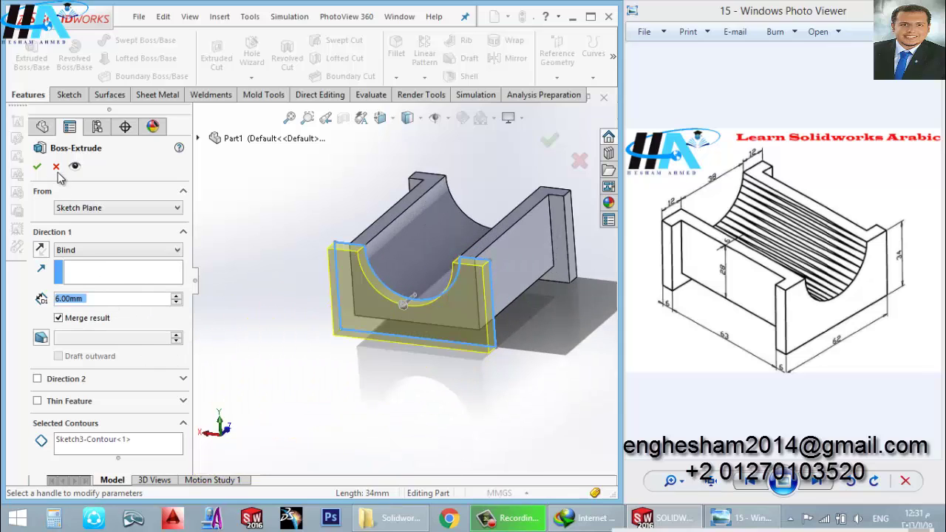
left_click(37, 168)
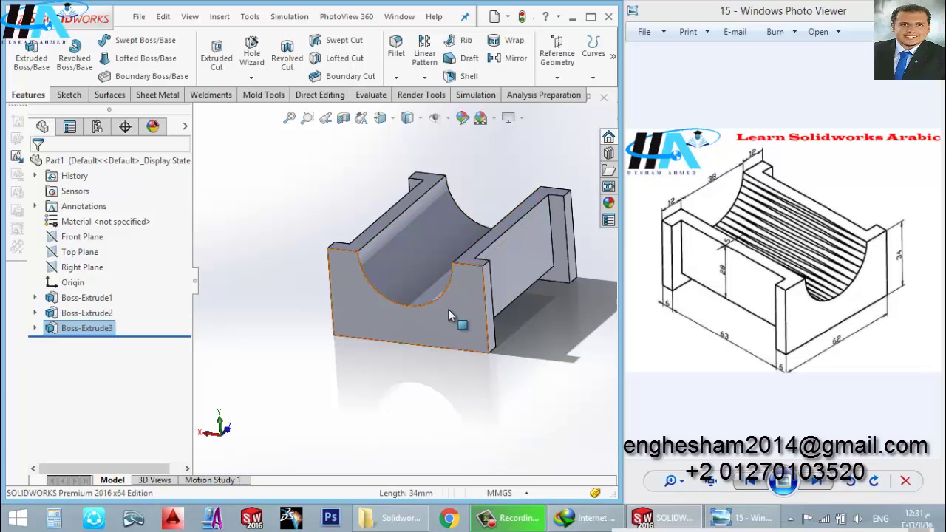
mouse_move(448, 309)
middle_mouse_down()
mouse_move(350, 328)
mouse_move(329, 382)
mouse_move(488, 275)
middle_mouse_up()
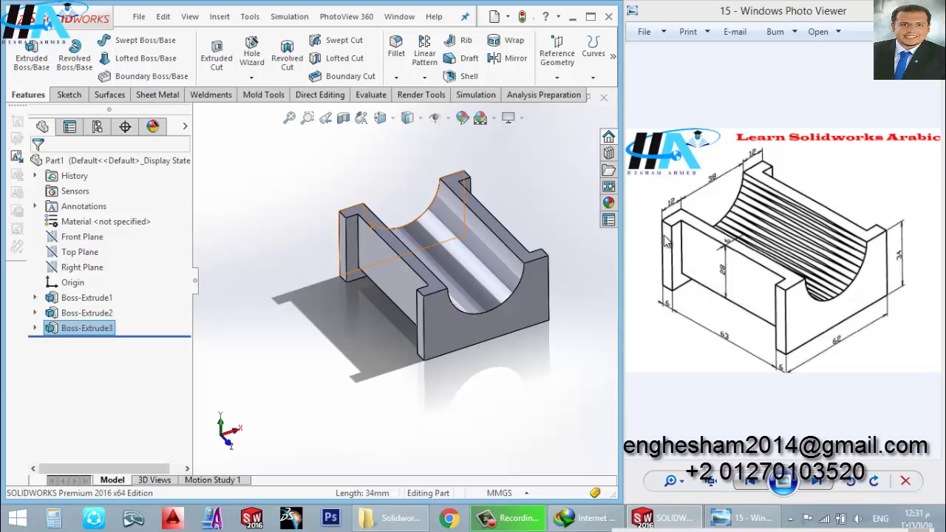
mouse_move(533, 210)
middle_mouse_down()
mouse_move(470, 285)
mouse_move(448, 246)
mouse_move(436, 284)
middle_mouse_up()
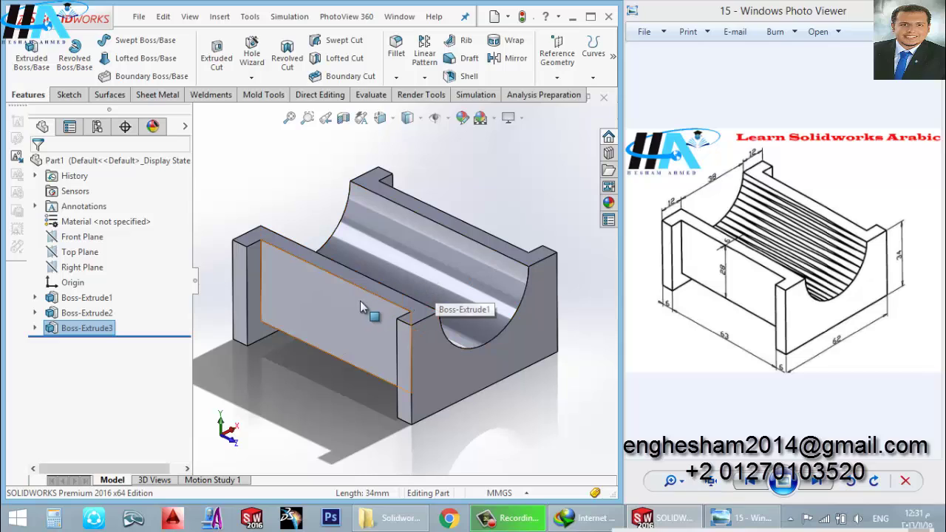
left_click(301, 392)
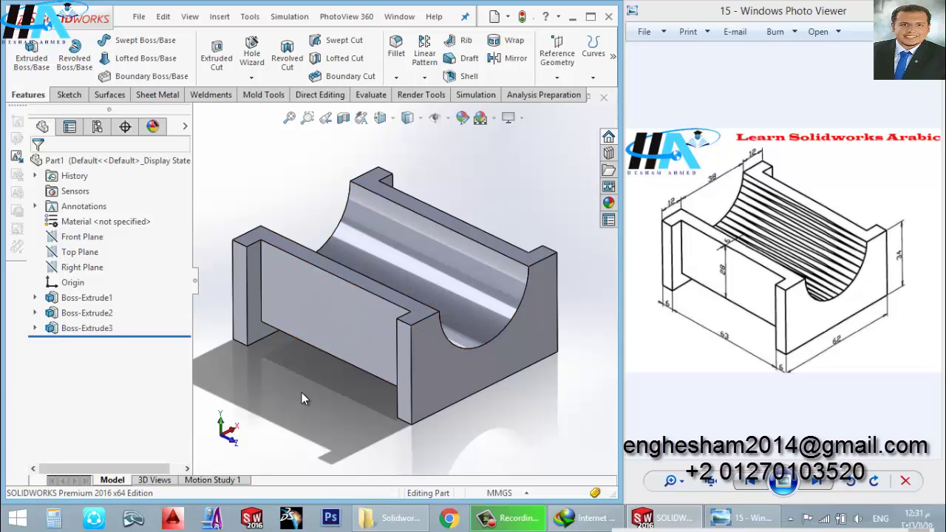